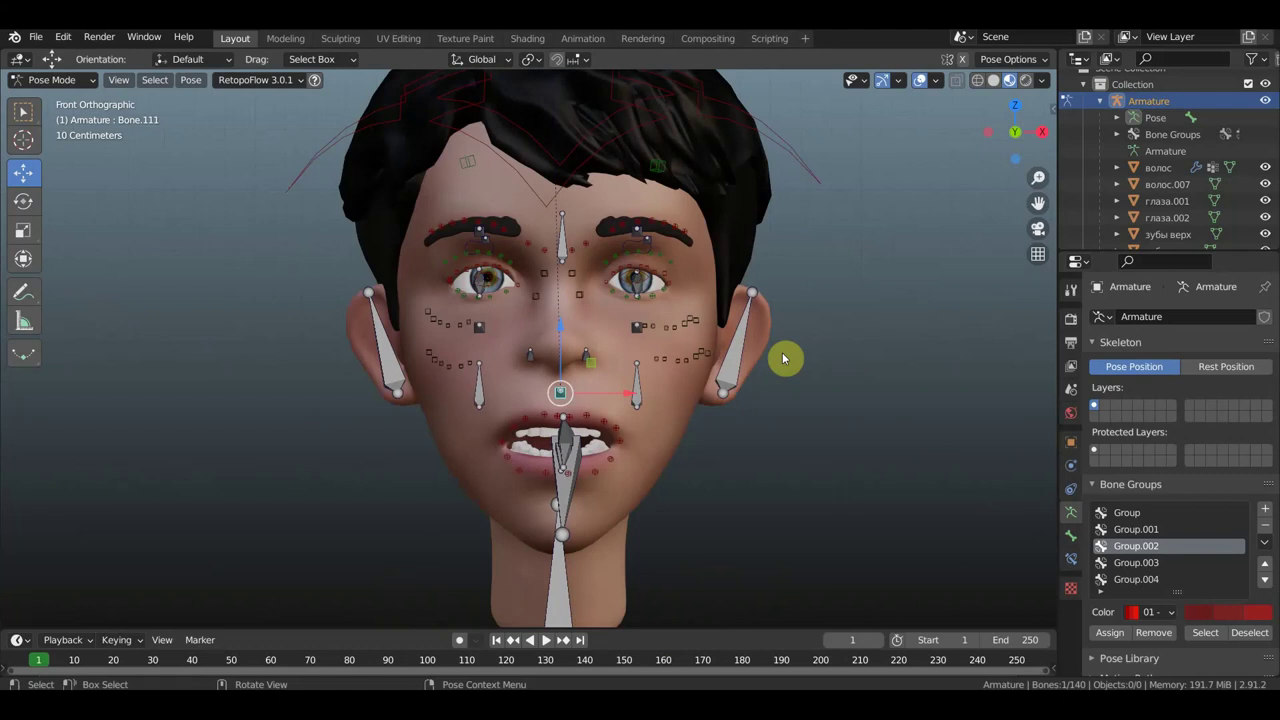
Step: Zoom and orbit the viewport to a close right-side view of the cheek and eye bones
{"action": "scroll", "coordinate": [829, 369], "scroll_direction": "down", "scroll_amount": 1}
{"action": "mouse_move", "coordinate": [829, 369]}
{"action": "middle_mouse_down"}
{"action": "mouse_move", "coordinate": [618, 375]}
{"action": "mouse_move", "coordinate": [632, 372]}
{"action": "middle_mouse_up"}
{"action": "scroll", "coordinate": [632, 372], "scroll_direction": "up", "scroll_amount": 1}
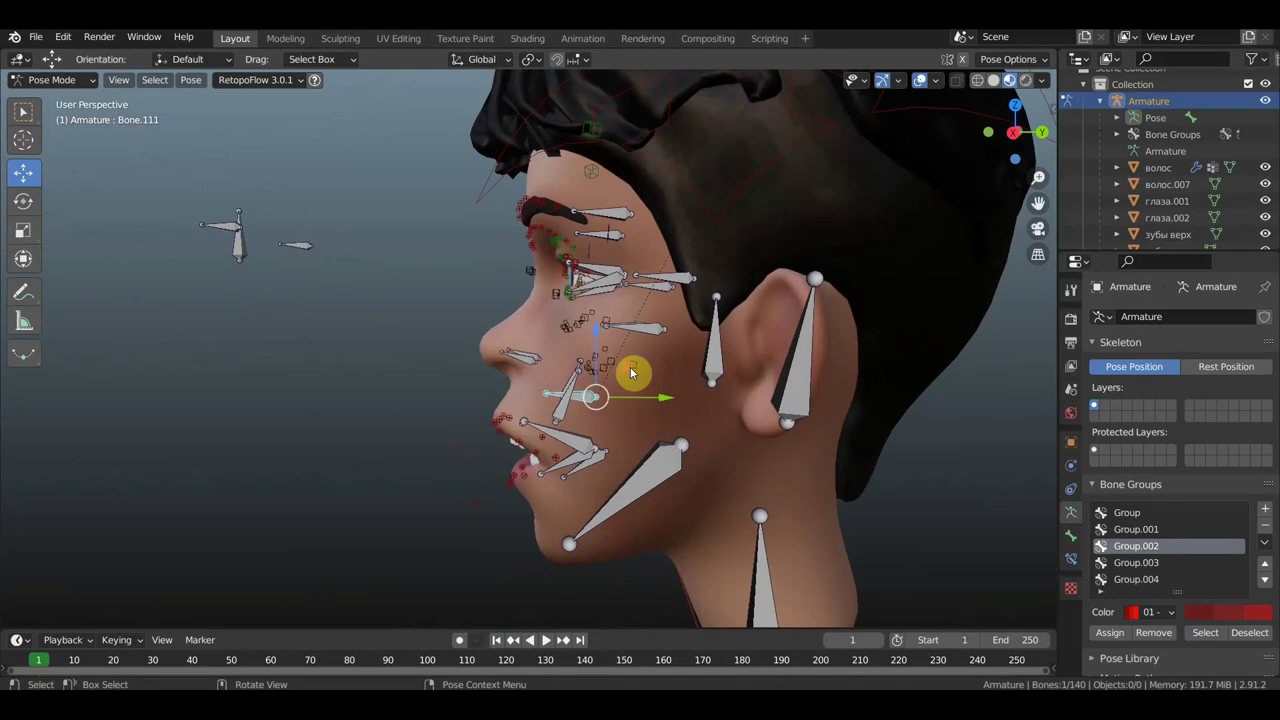
{"action": "middle_click_drag", "start_coordinate": [631, 373], "coordinate": [853, 371]}
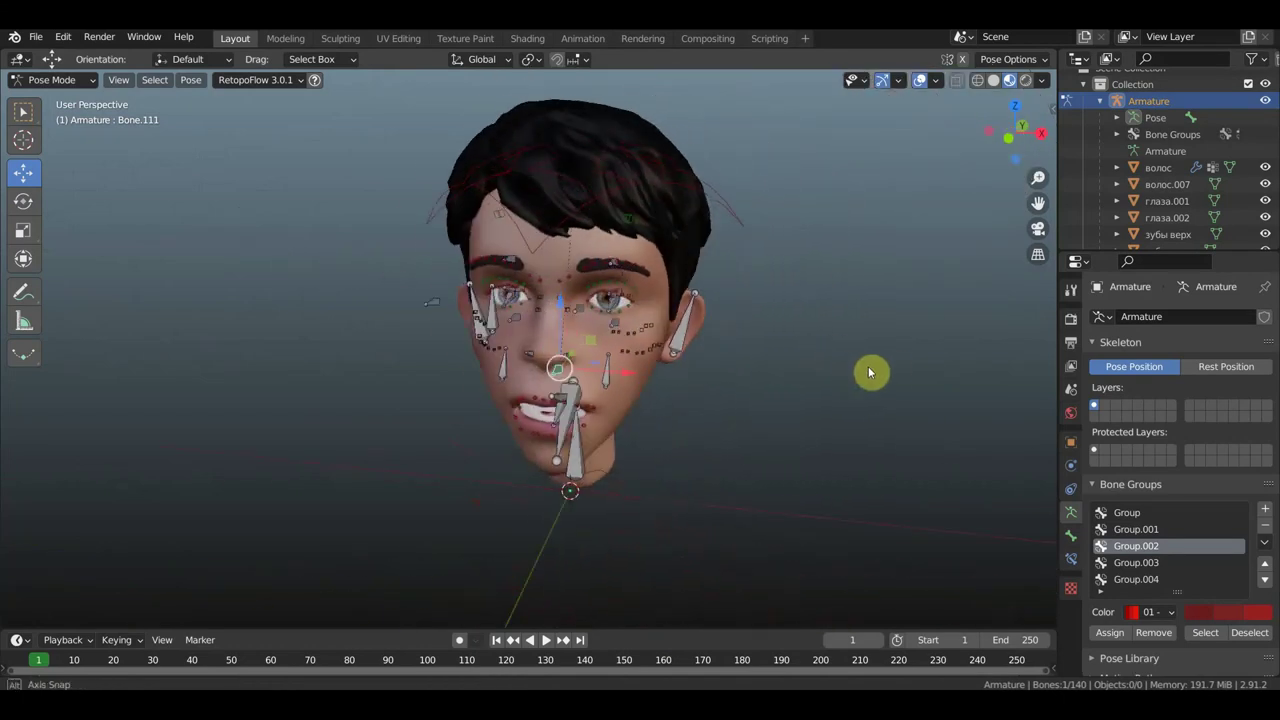
{"action": "mouse_move", "coordinate": [853, 371]}
{"action": "middle_mouse_down"}
{"action": "mouse_move", "coordinate": [657, 363]}
{"action": "mouse_move", "coordinate": [711, 358]}
{"action": "mouse_move", "coordinate": [692, 263]}
{"action": "mouse_move", "coordinate": [743, 132]}
{"action": "middle_mouse_up"}
{"action": "scroll", "coordinate": [791, 360], "scroll_direction": "up", "scroll_amount": 5}
{"action": "mouse_move", "coordinate": [780, 283]}
{"action": "middle_mouse_down"}
{"action": "mouse_move", "coordinate": [790, 298]}
{"action": "mouse_move", "coordinate": [649, 300]}
{"action": "middle_mouse_up"}
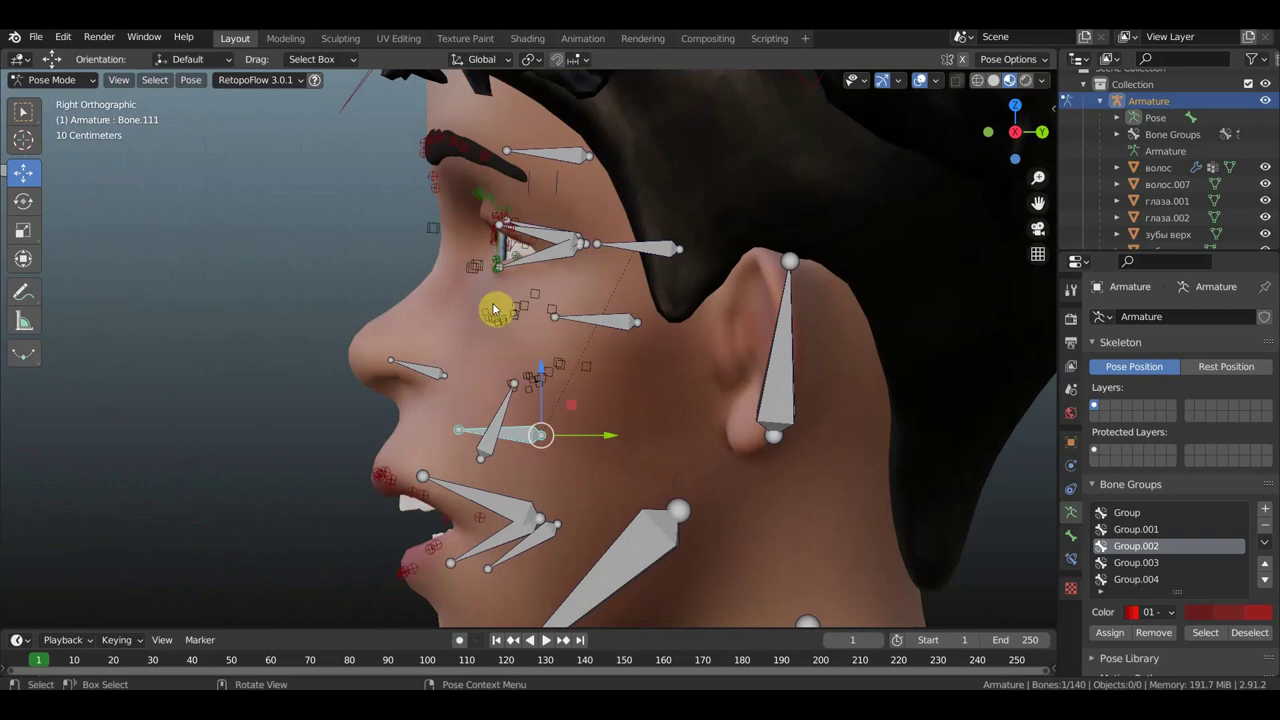
Step: Tilt the outer eye-corner bone 2.75° and the lower eye bone -3.96°
{"action": "left_click", "coordinate": [572, 259]}
{"action": "scroll", "coordinate": [576, 253], "scroll_direction": "up", "scroll_amount": 1}
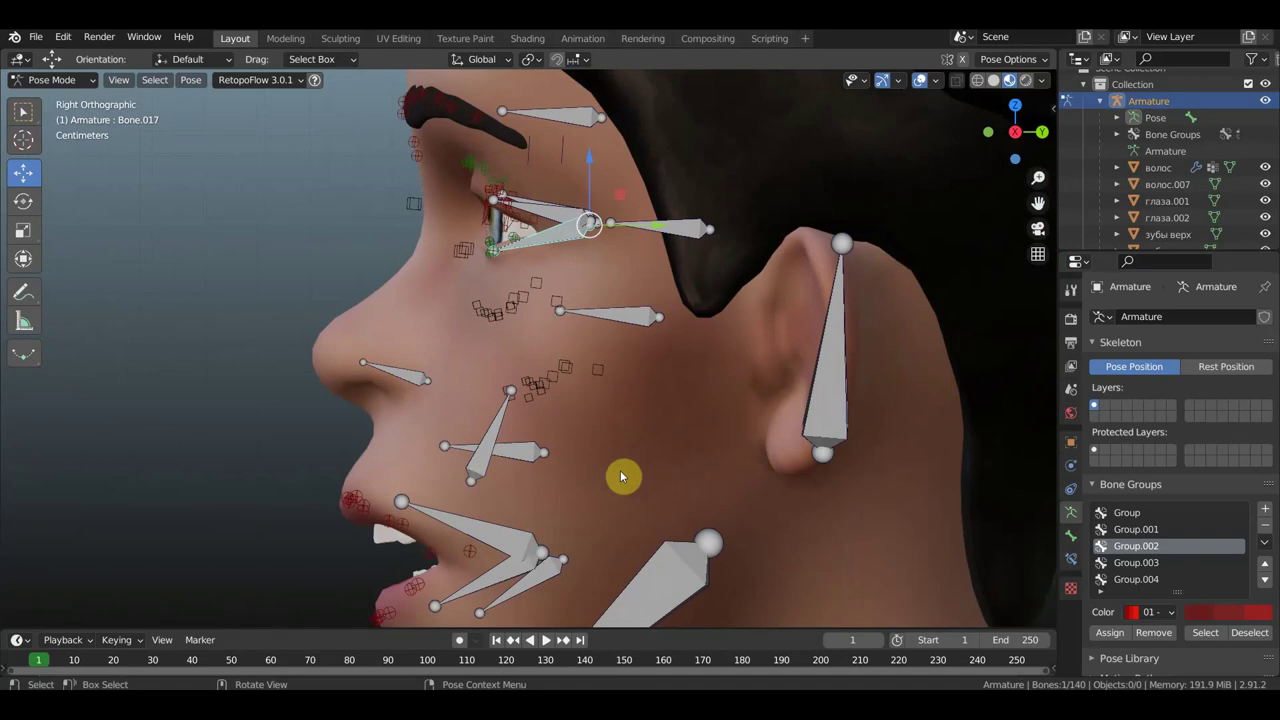
{"action": "scroll", "coordinate": [621, 475], "scroll_direction": "down", "scroll_amount": 1}
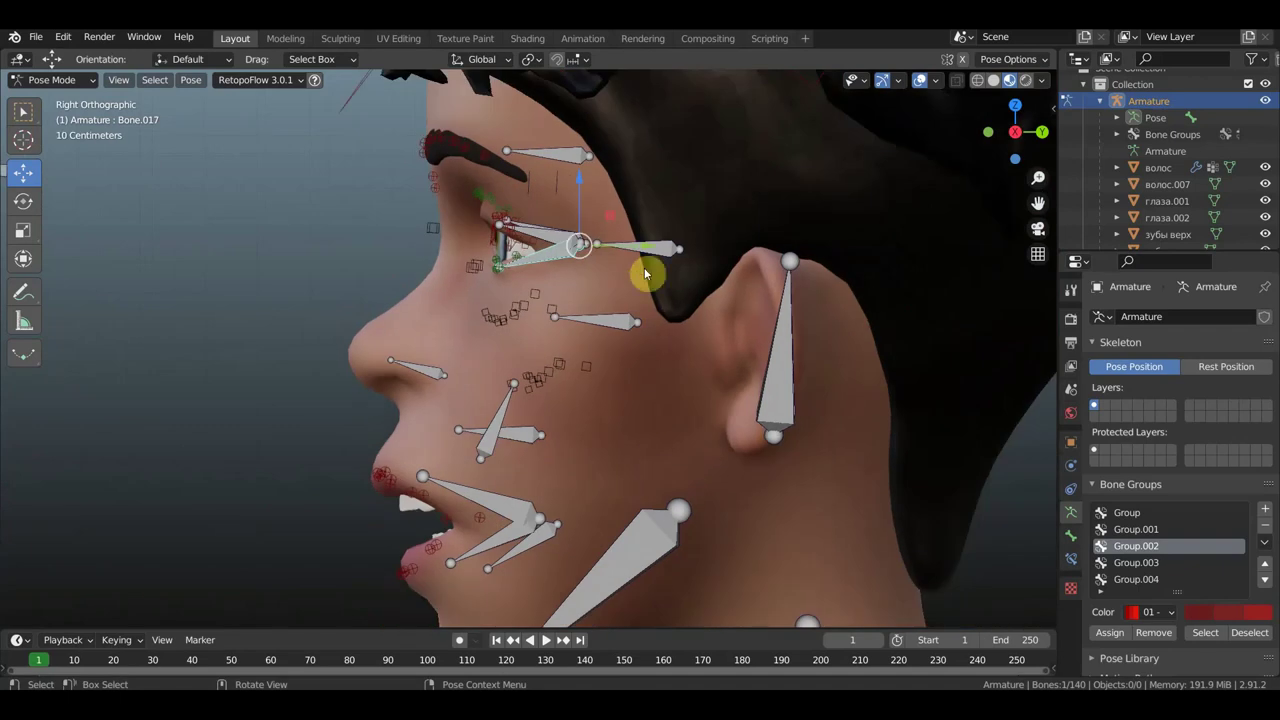
{"action": "key", "text": "r"}
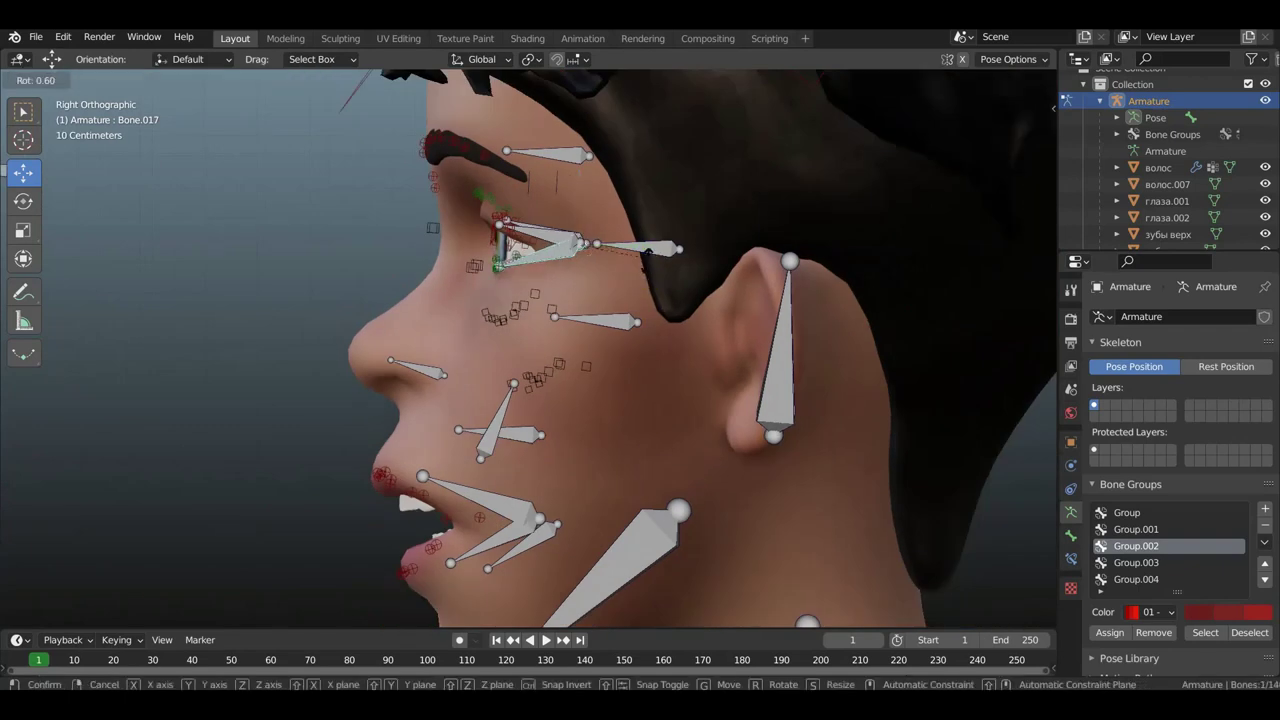
{"action": "left_click", "coordinate": [647, 265]}
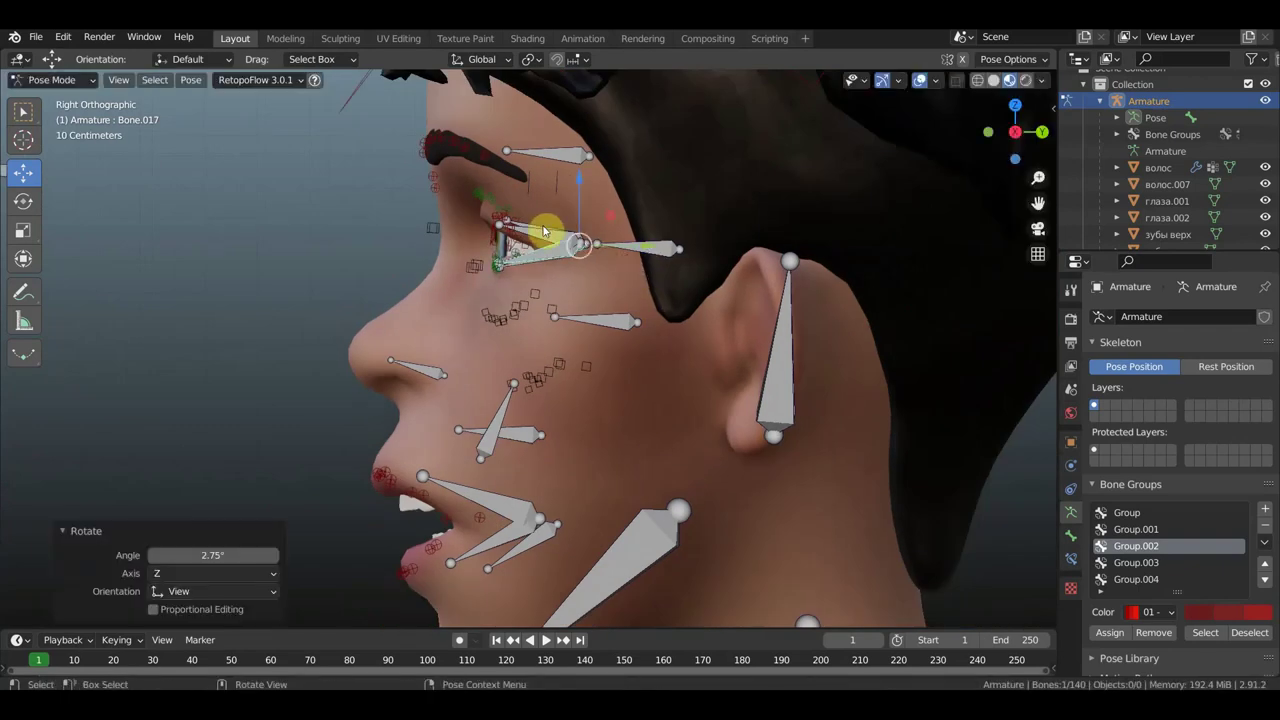
{"action": "left_click", "coordinate": [714, 238]}
{"action": "key", "text": "r"}
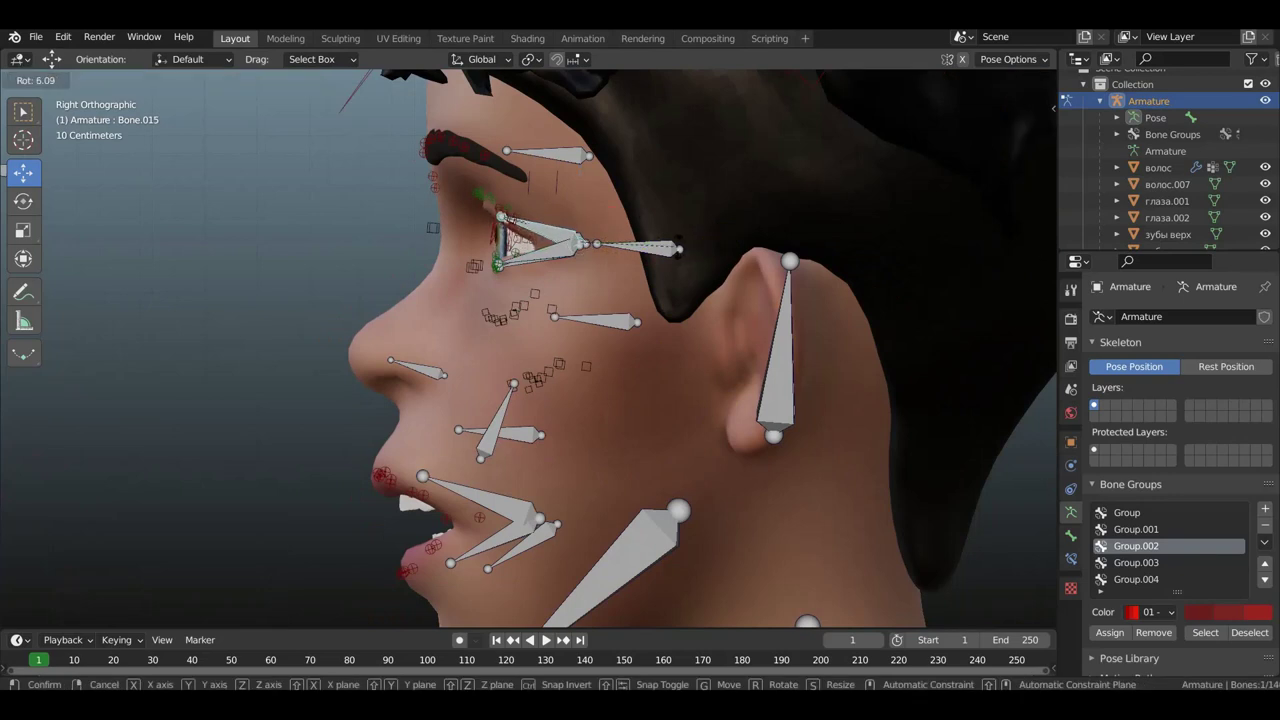
{"action": "left_click", "coordinate": [557, 194]}
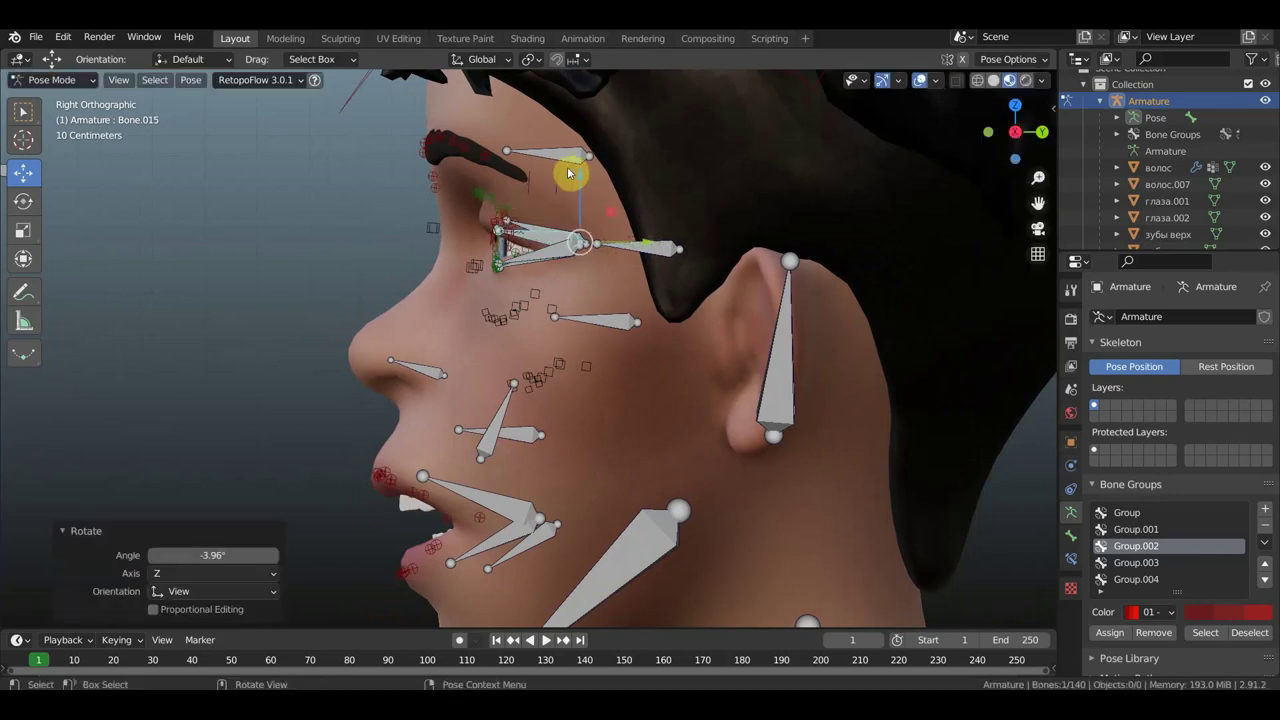
Step: Rotate the brow bone above the eye 16.1° around Z
{"action": "left_click", "coordinate": [557, 154]}
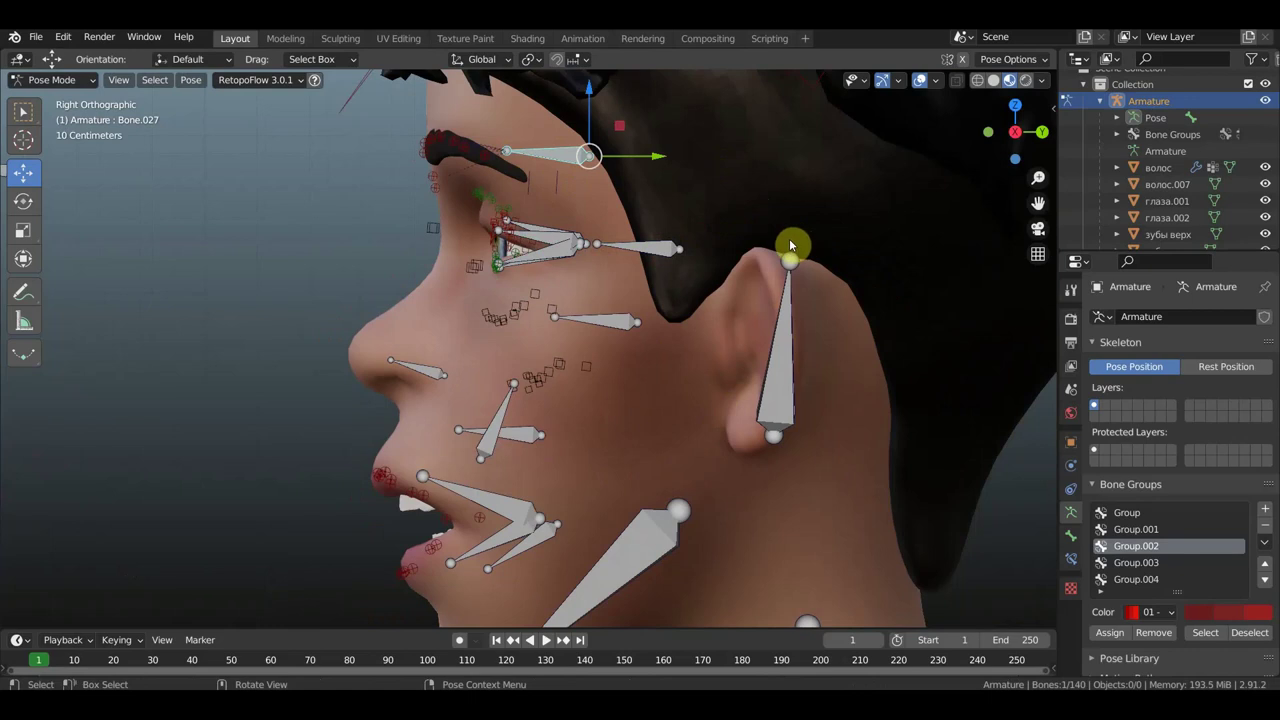
{"action": "key", "text": "r"}
{"action": "left_click", "coordinate": [712, 259]}
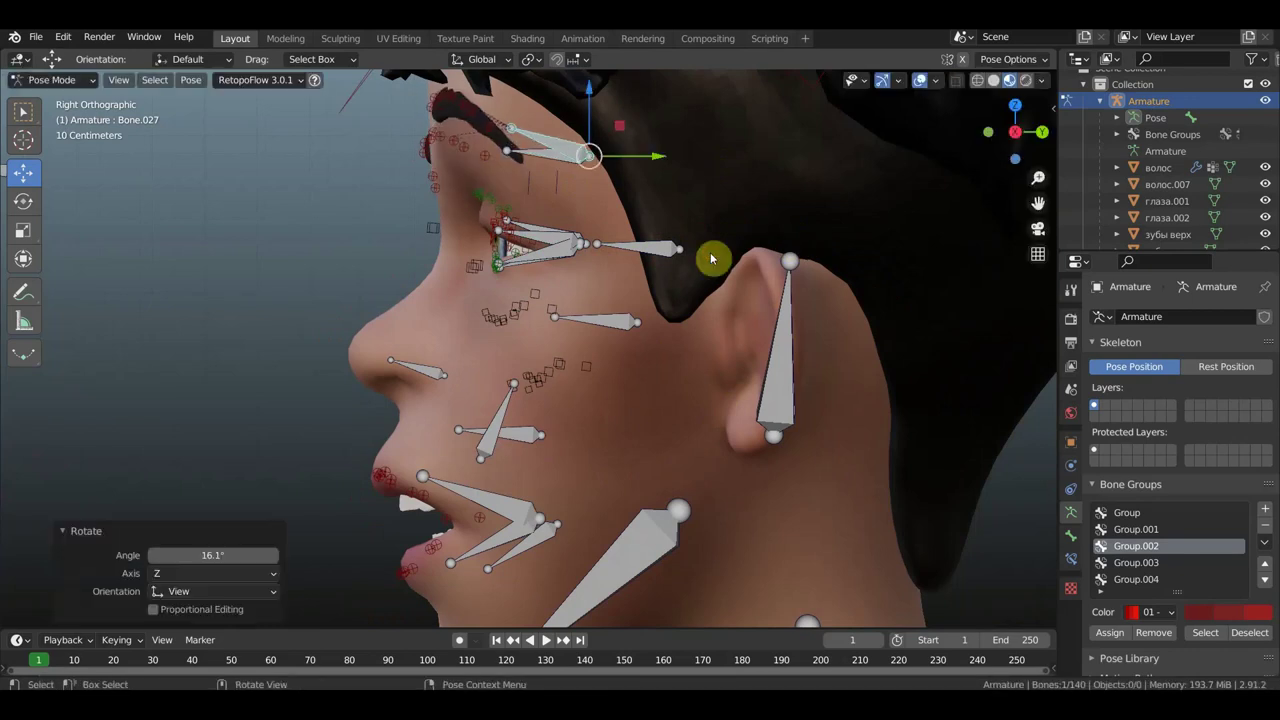
{"action": "mouse_move", "coordinate": [712, 259]}
{"action": "middle_mouse_down"}
{"action": "mouse_move", "coordinate": [894, 277]}
{"action": "mouse_move", "coordinate": [894, 254]}
{"action": "mouse_move", "coordinate": [803, 340]}
{"action": "mouse_move", "coordinate": [811, 266]}
{"action": "middle_mouse_up"}
{"action": "scroll", "coordinate": [809, 251], "scroll_direction": "up", "scroll_amount": 2}
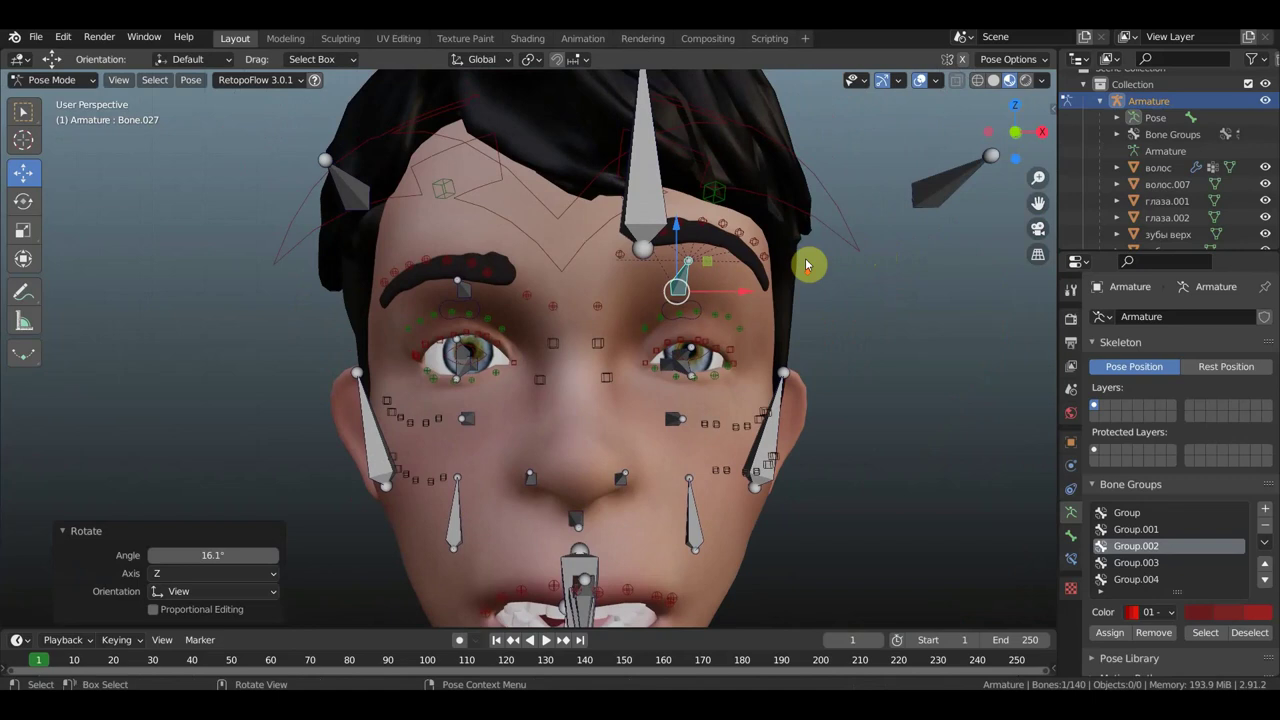
Step: Rotate the main head bone -3.38° to tilt the whole head
{"action": "scroll", "coordinate": [811, 266], "scroll_direction": "down", "scroll_amount": 3}
{"action": "left_click", "coordinate": [733, 275]}
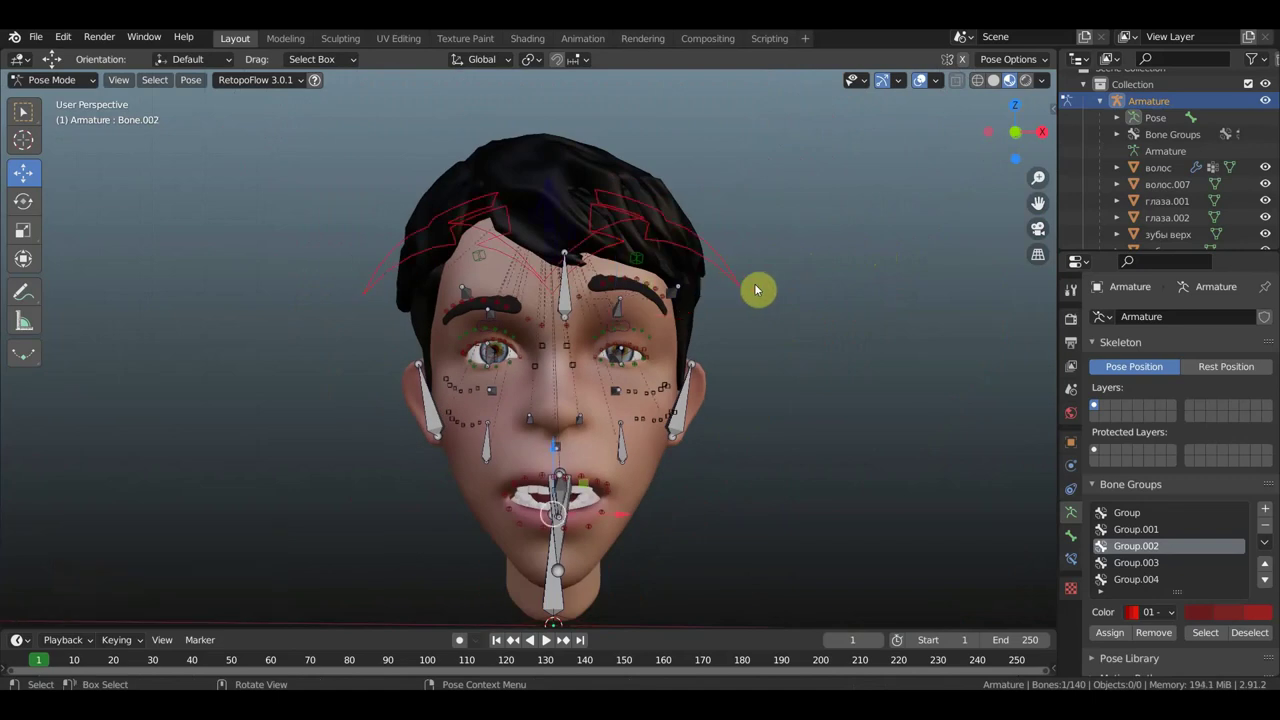
{"action": "key", "text": "r"}
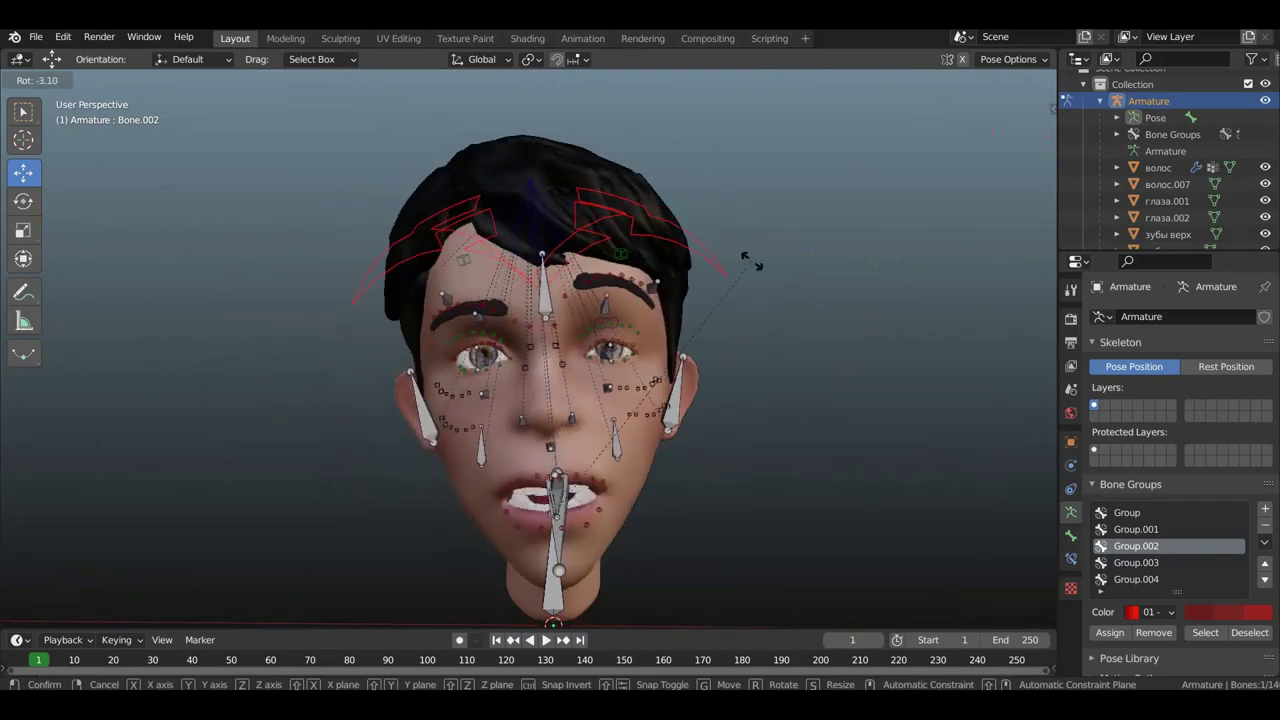
{"action": "left_click", "coordinate": [714, 262]}
Step: Try a further small head rotation, undo it, and frame the jaw in three-quarter view
{"action": "middle_click_drag", "start_coordinate": [714, 262], "coordinate": [910, 287]}
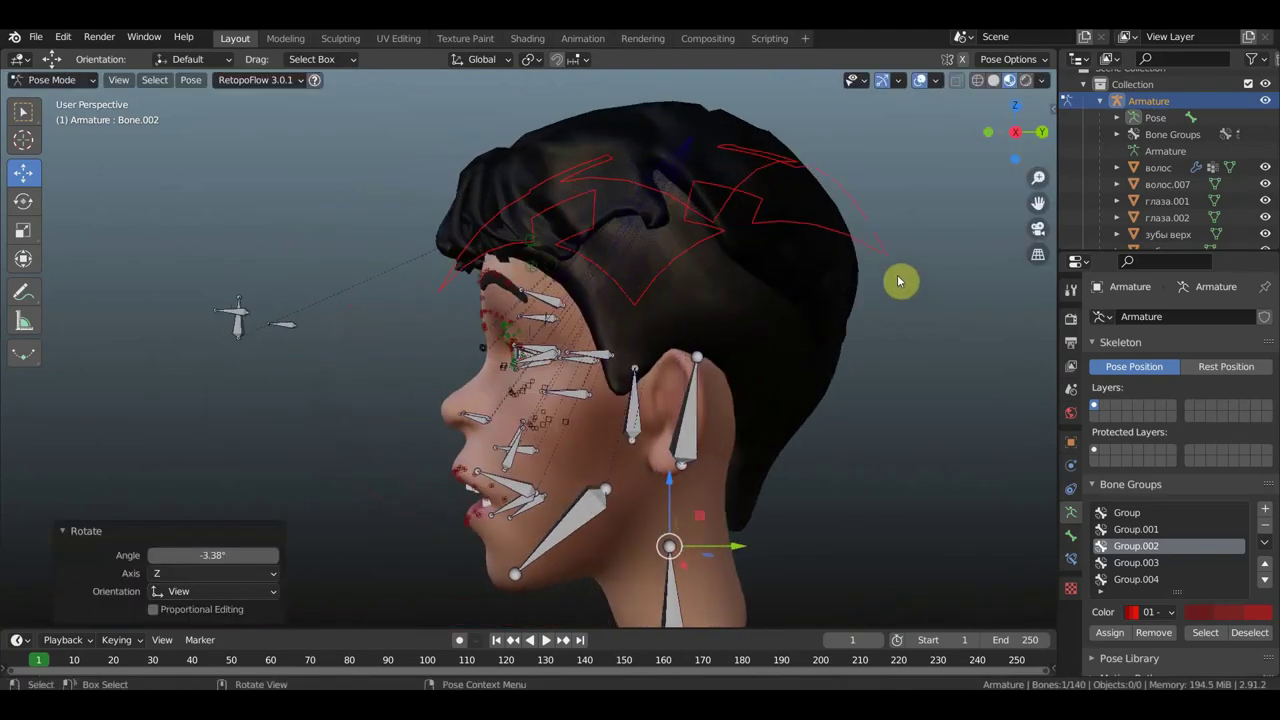
{"action": "key", "text": "r"}
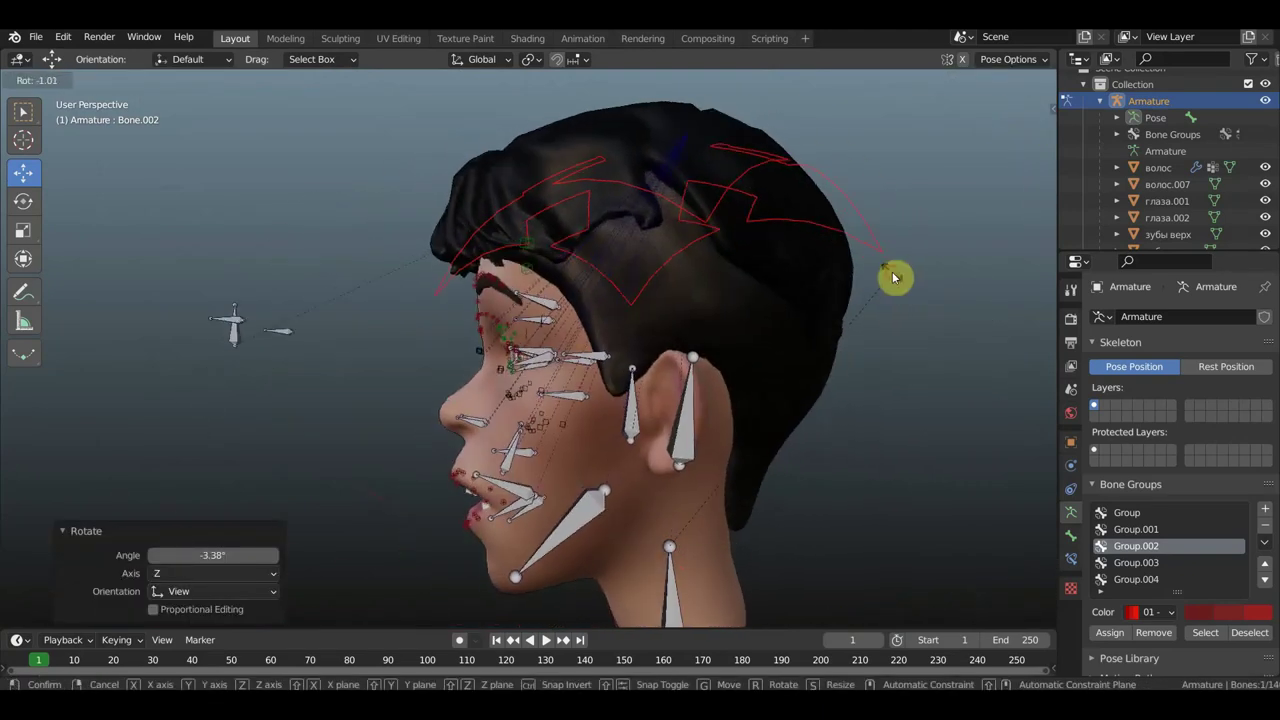
{"action": "left_click", "coordinate": [895, 276]}
{"action": "key", "text": "ctrl+z"}
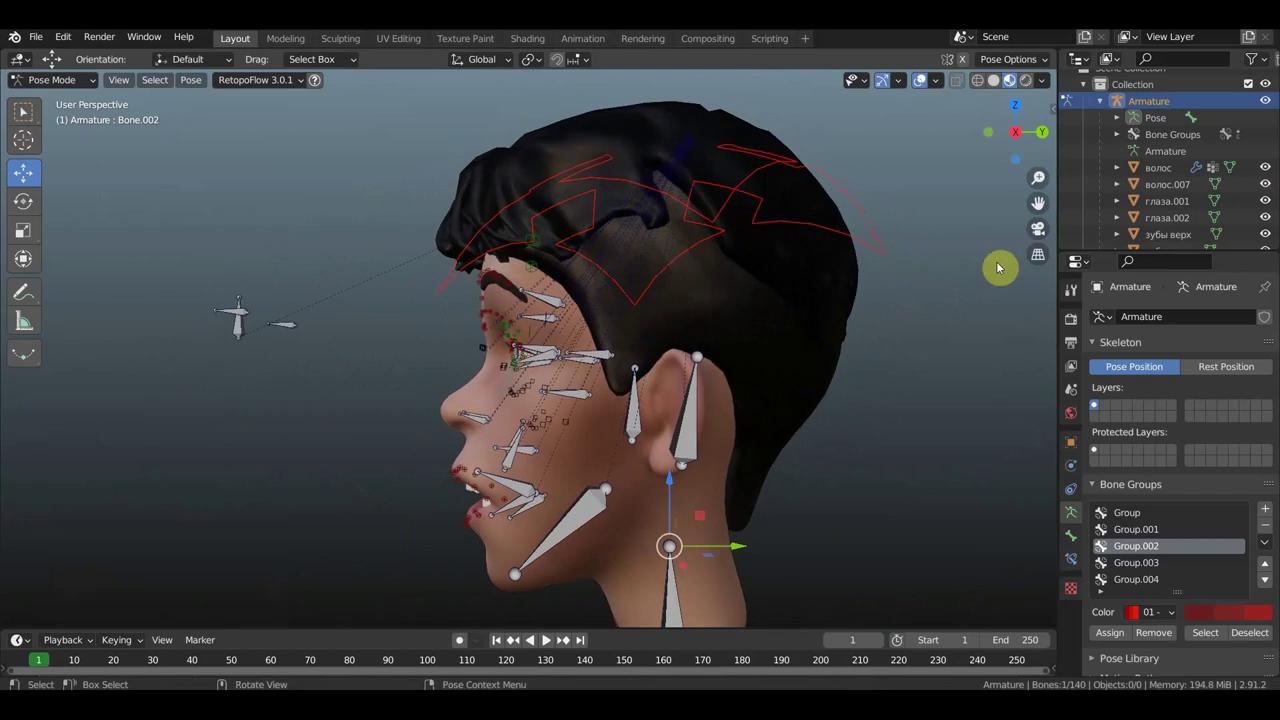
{"action": "mouse_move", "coordinate": [857, 348]}
{"action": "middle_mouse_down"}
{"action": "mouse_move", "coordinate": [862, 287]}
{"action": "mouse_move", "coordinate": [949, 343]}
{"action": "mouse_move", "coordinate": [994, 323]}
{"action": "middle_mouse_up"}
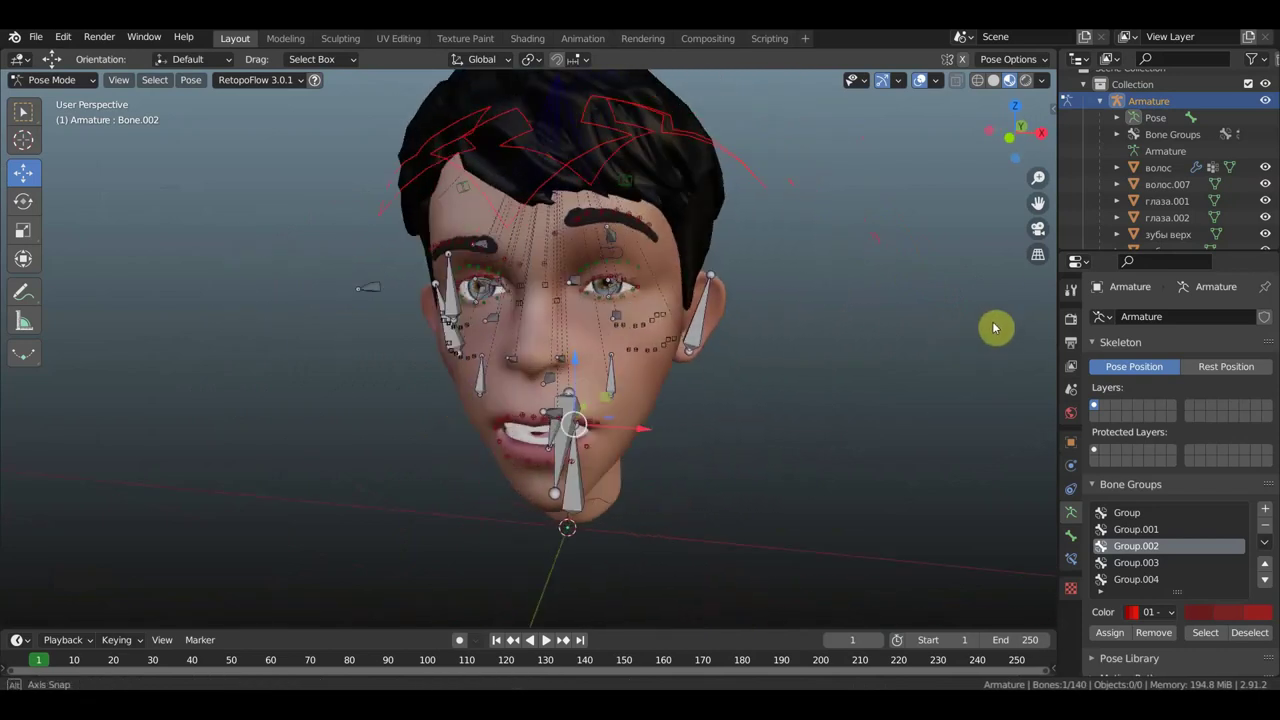
{"action": "scroll", "coordinate": [629, 331], "scroll_direction": "up", "scroll_amount": 4}
{"action": "scroll", "coordinate": [645, 230], "scroll_direction": "up", "scroll_amount": 3}
{"action": "mouse_move", "coordinate": [645, 230]}
{"action": "middle_mouse_down"}
{"action": "mouse_move", "coordinate": [674, 274]}
{"action": "mouse_move", "coordinate": [569, 249]}
{"action": "mouse_move", "coordinate": [480, 283]}
{"action": "mouse_move", "coordinate": [557, 304]}
{"action": "middle_mouse_up"}
Step: In right side view, move the first mouth-corner bone 0.025439 m along Y
{"action": "left_click", "coordinate": [557, 304]}
{"action": "key", "text": "KP_3"}
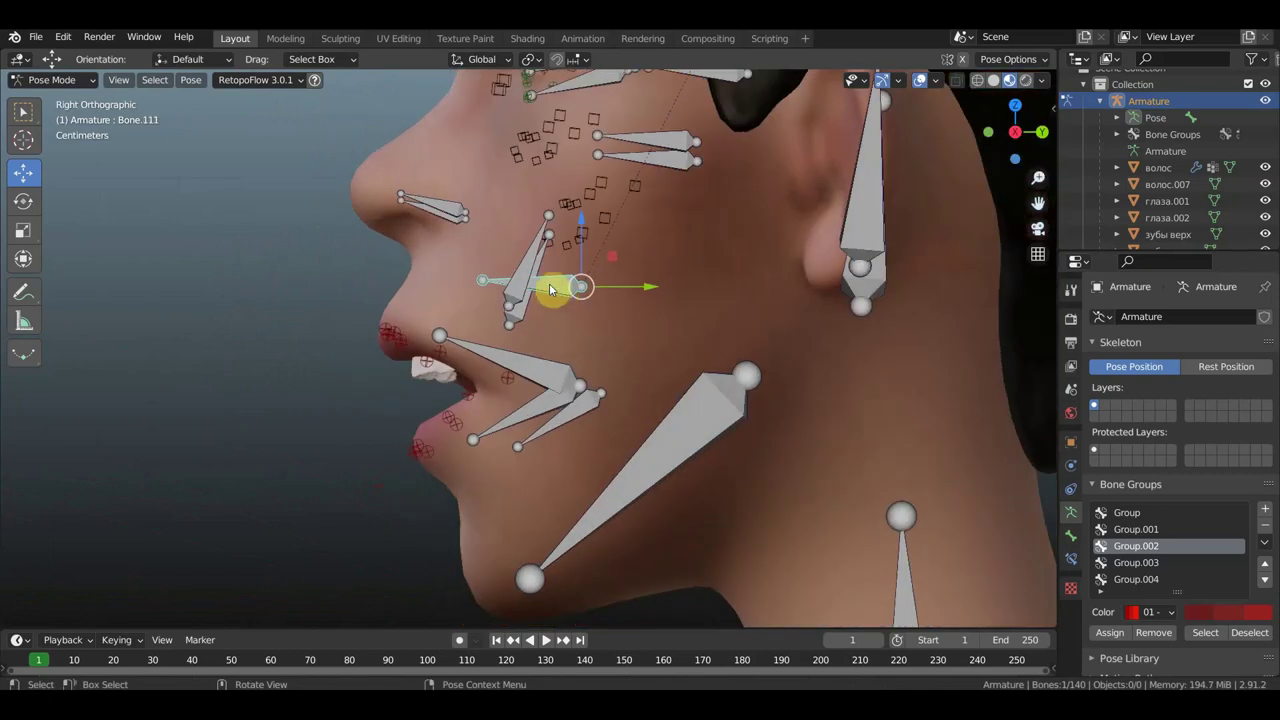
{"action": "mouse_move", "coordinate": [591, 286]}
{"action": "left_mouse_down"}
{"action": "mouse_move", "coordinate": [548, 277]}
{"action": "mouse_move", "coordinate": [673, 291]}
{"action": "left_mouse_up"}
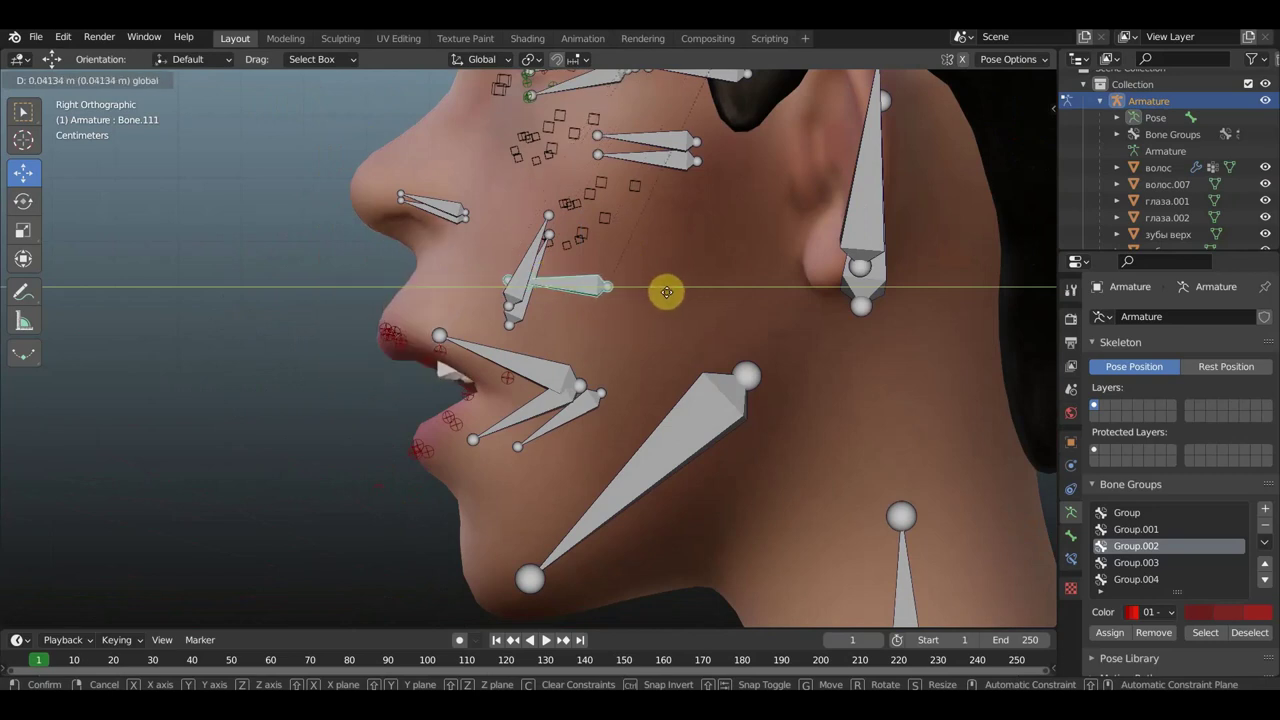
{"action": "left_click_drag", "start_coordinate": [665, 291], "coordinate": [665, 291]}
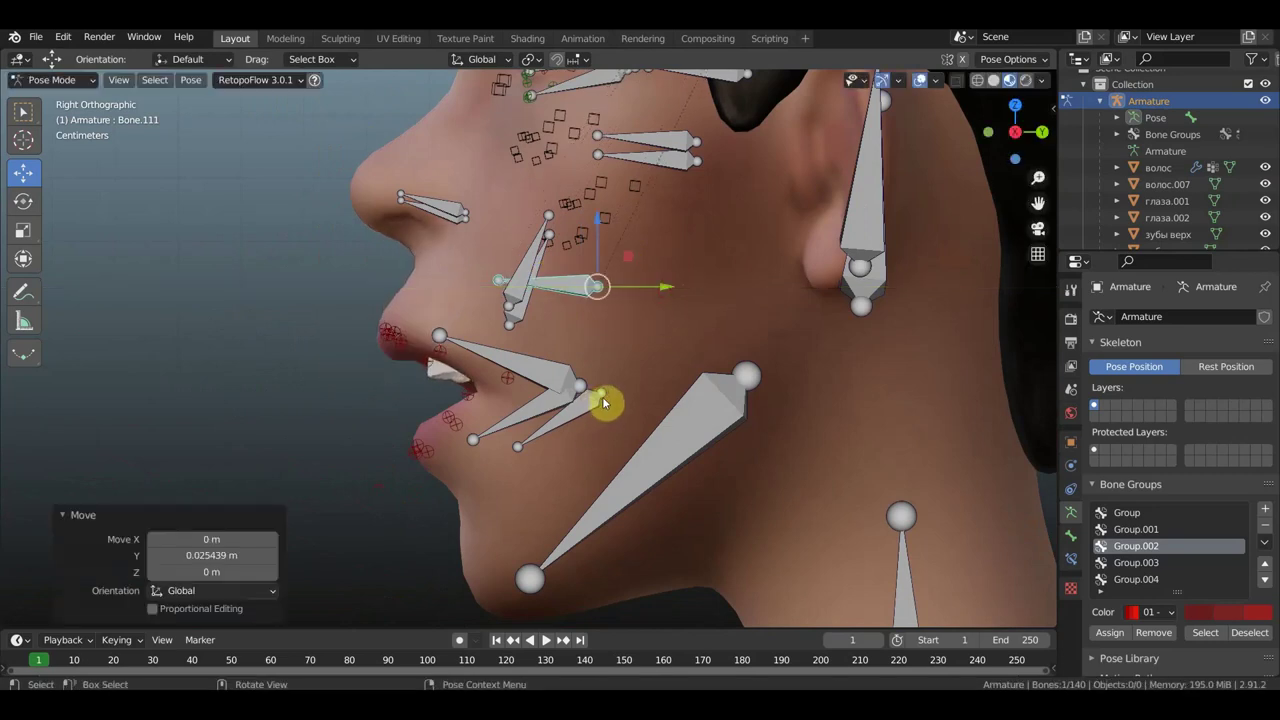
Step: Pull a second mouth-corner bone 0.048758 m back along Y, then select the jaw bone
{"action": "left_click", "coordinate": [602, 401]}
{"action": "mouse_move", "coordinate": [669, 392]}
{"action": "left_mouse_down"}
{"action": "mouse_move", "coordinate": [514, 412]}
{"action": "mouse_move", "coordinate": [691, 408]}
{"action": "left_mouse_up"}
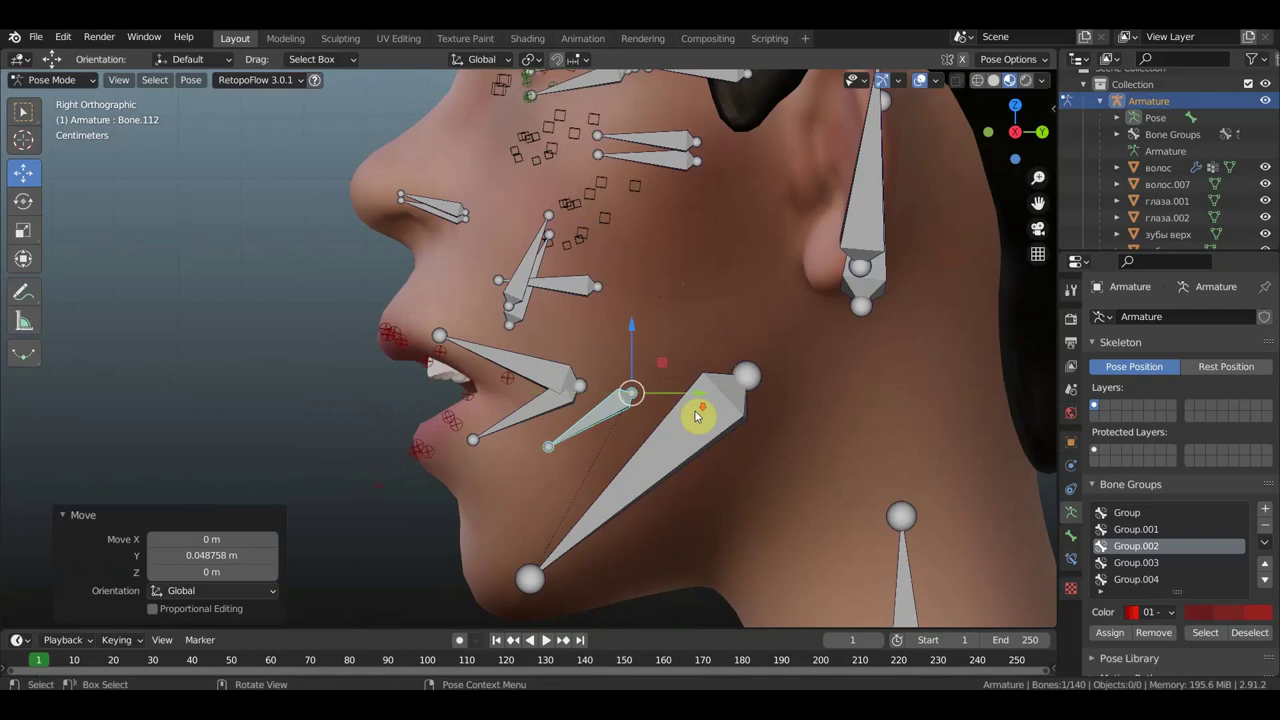
{"action": "middle_click_drag", "start_coordinate": [691, 408], "coordinate": [680, 420]}
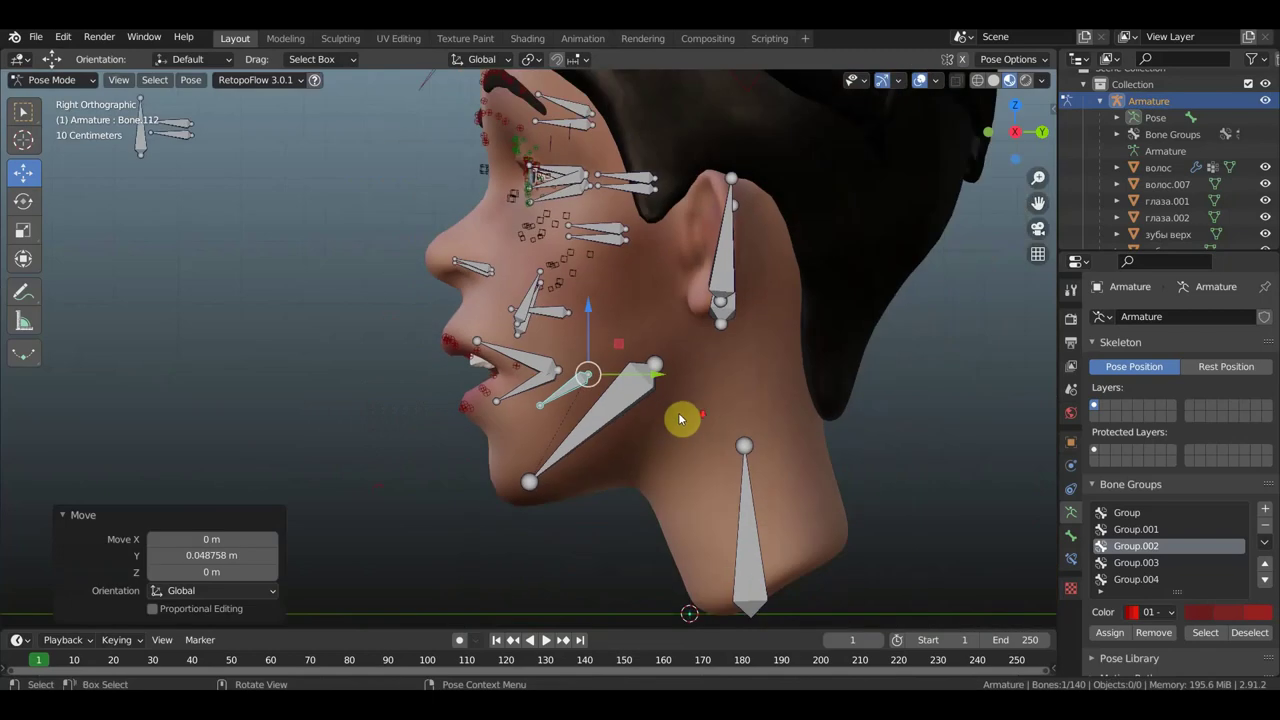
{"action": "left_click", "coordinate": [627, 401]}
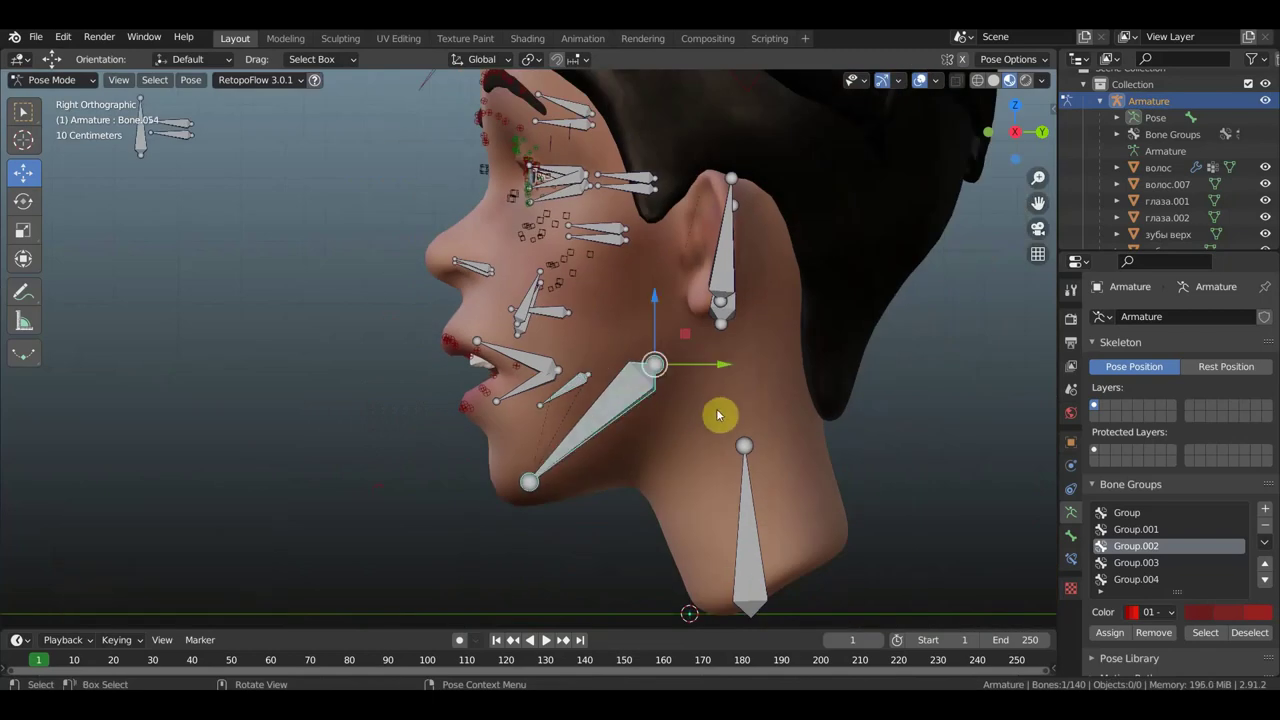
Step: Rotate the jaw bone so the mouth hangs open with both rows of teeth visible
{"action": "key", "text": "r"}
{"action": "key", "text": "Escape"}
{"action": "key", "text": "ctrl+z"}
{"action": "key", "text": "ctrl+z"}
{"action": "middle_click_drag", "start_coordinate": [740, 268], "coordinate": [879, 262]}
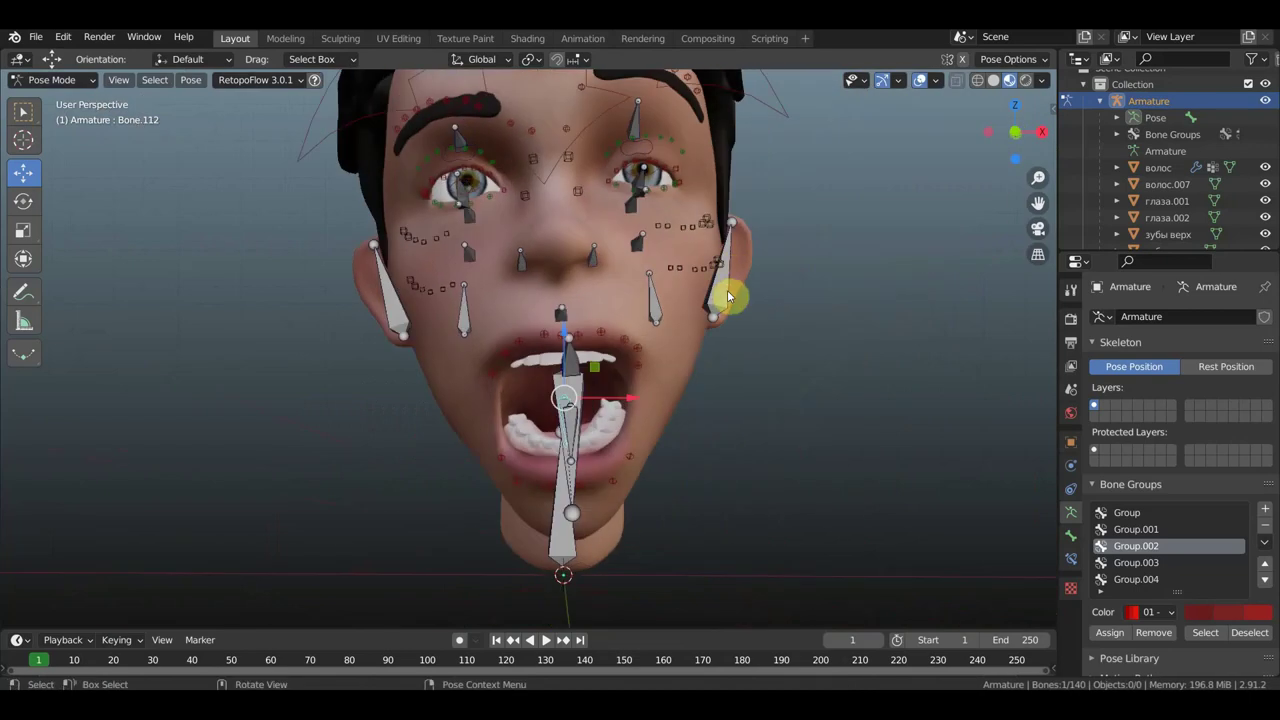
Step: Select the ear bone and check the open mouth from side and front views
{"action": "left_click", "coordinate": [727, 296]}
{"action": "key", "text": "KP_3"}
{"action": "middle_click_drag", "start_coordinate": [738, 291], "coordinate": [738, 298]}
{"action": "key", "text": "KP_1"}
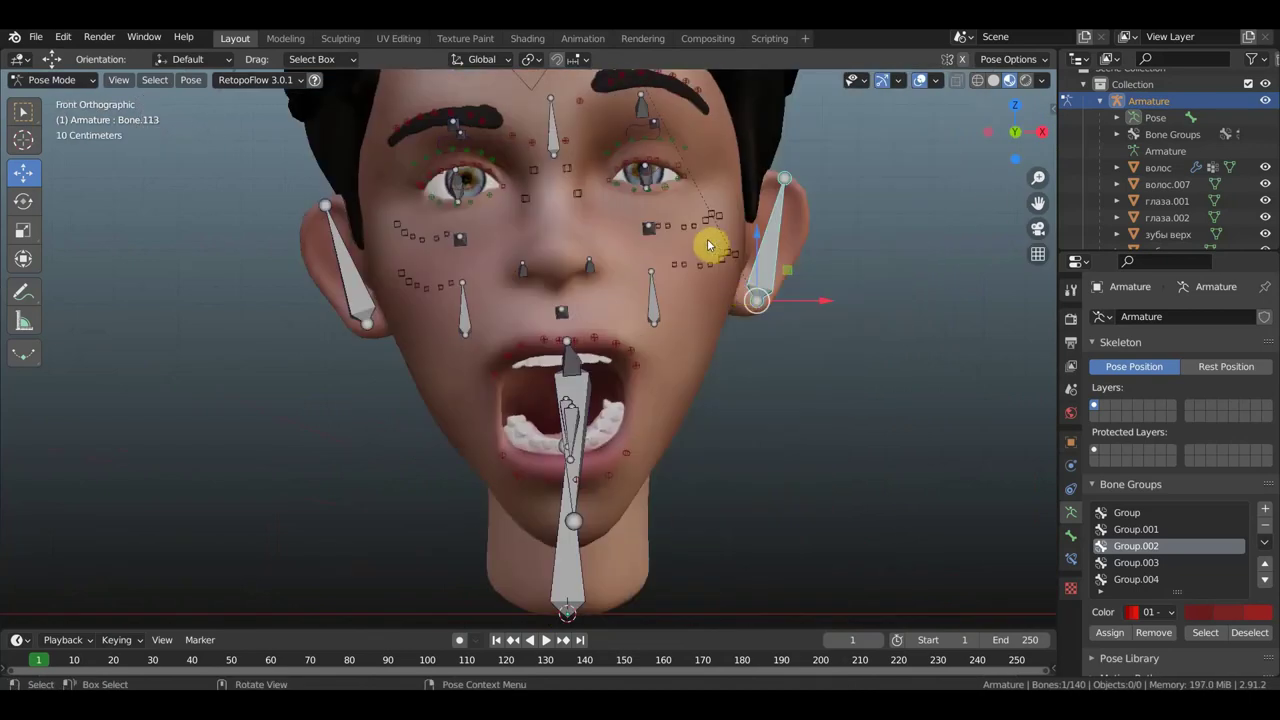
{"action": "middle_click_drag", "start_coordinate": [647, 198], "coordinate": [785, 302]}
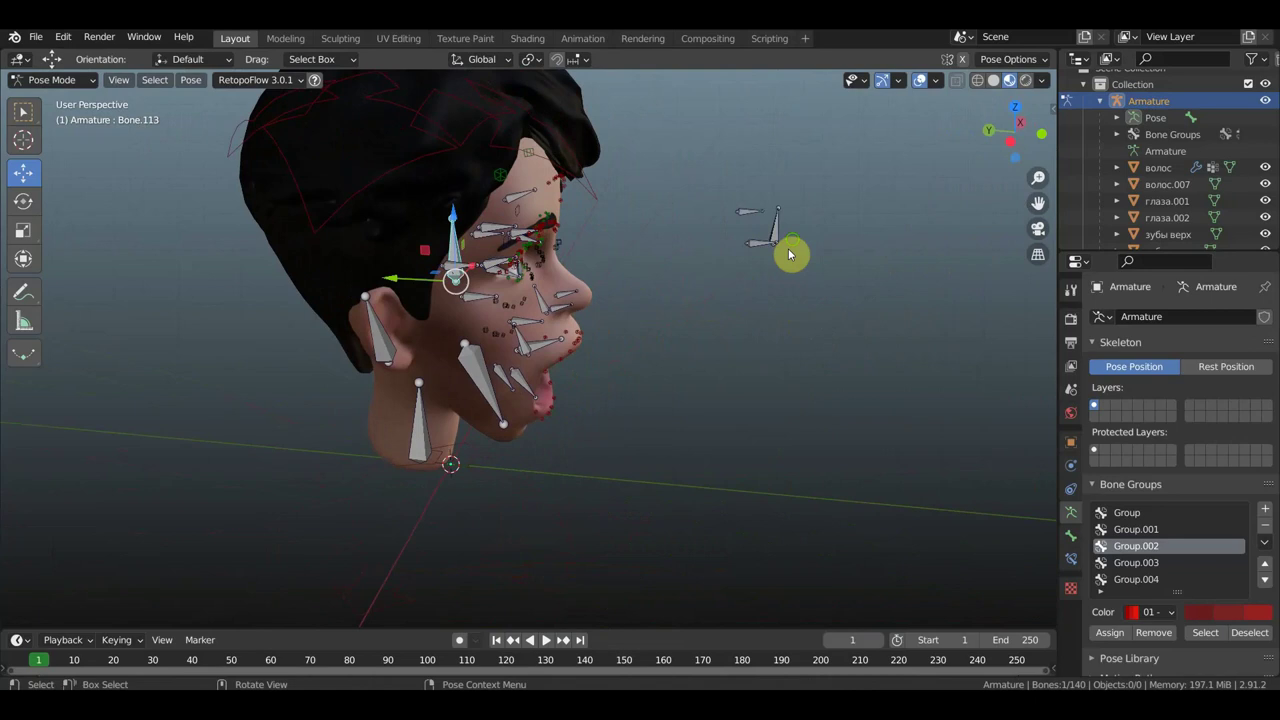
Step: Select the bone between the brows and return to a zoomed front view
{"action": "left_click", "coordinate": [829, 309]}
{"action": "mouse_move", "coordinate": [846, 309]}
{"action": "middle_mouse_down"}
{"action": "mouse_move", "coordinate": [703, 273]}
{"action": "mouse_move", "coordinate": [687, 224]}
{"action": "middle_mouse_up"}
{"action": "key", "text": "KP_3"}
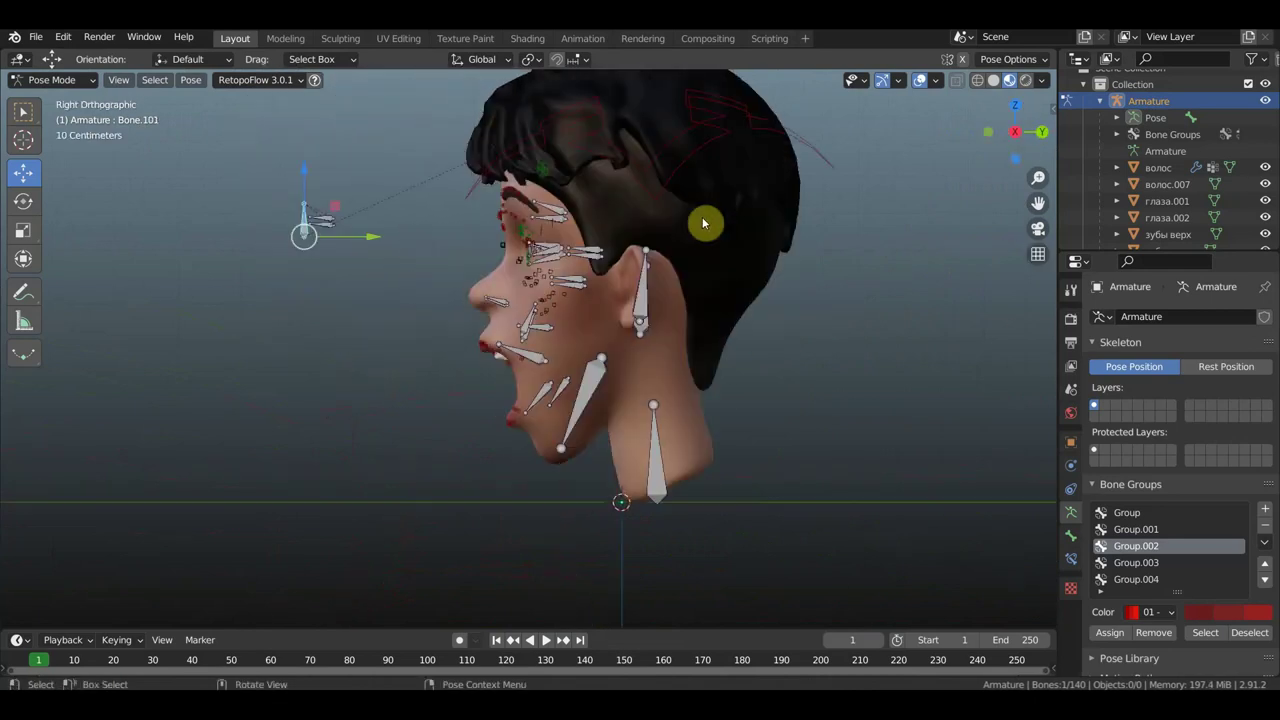
{"action": "key", "text": "KP_1"}
{"action": "scroll", "coordinate": [775, 250], "scroll_direction": "up", "scroll_amount": 2}
{"action": "scroll", "coordinate": [790, 371], "scroll_direction": "up", "scroll_amount": 1}
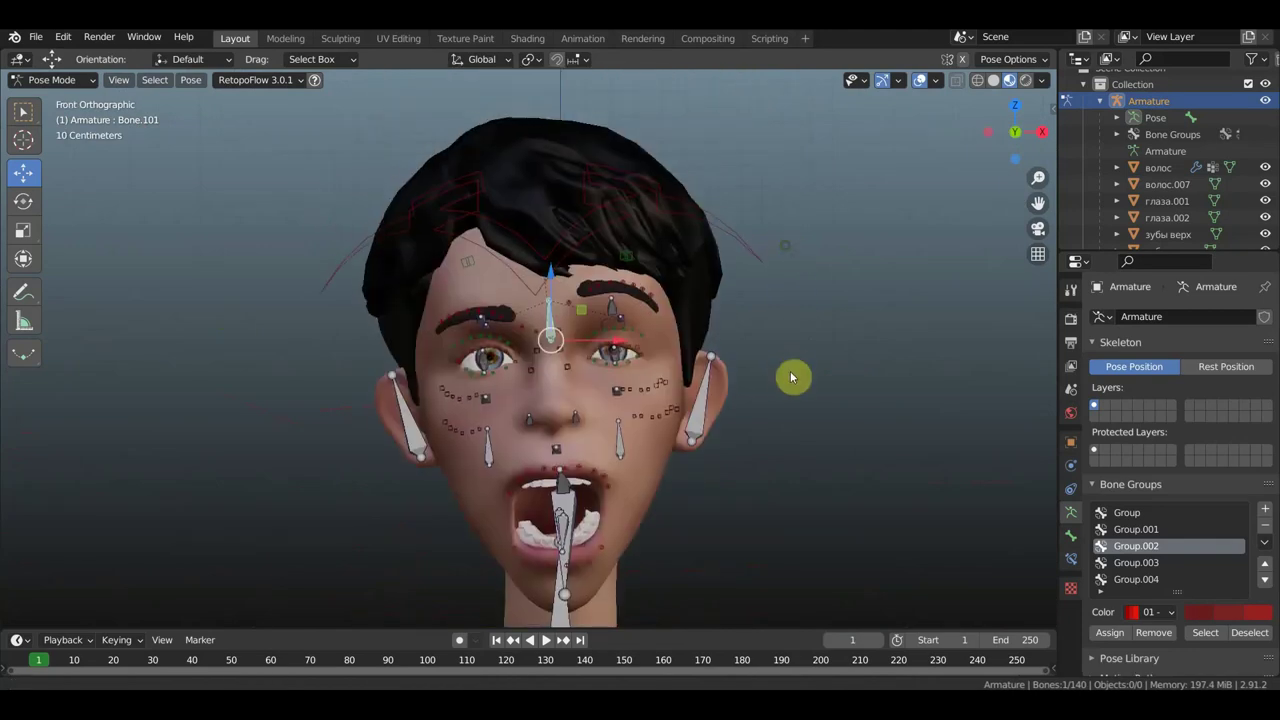
Step: Move the forehead bone to the nose bridge, then over the right eye (0.34037 m X, 0.04579 m Z)
{"action": "scroll", "coordinate": [790, 371], "scroll_direction": "up", "scroll_amount": 1}
{"action": "scroll", "coordinate": [790, 371], "scroll_direction": "up", "scroll_amount": 1}
{"action": "key", "text": "g"}
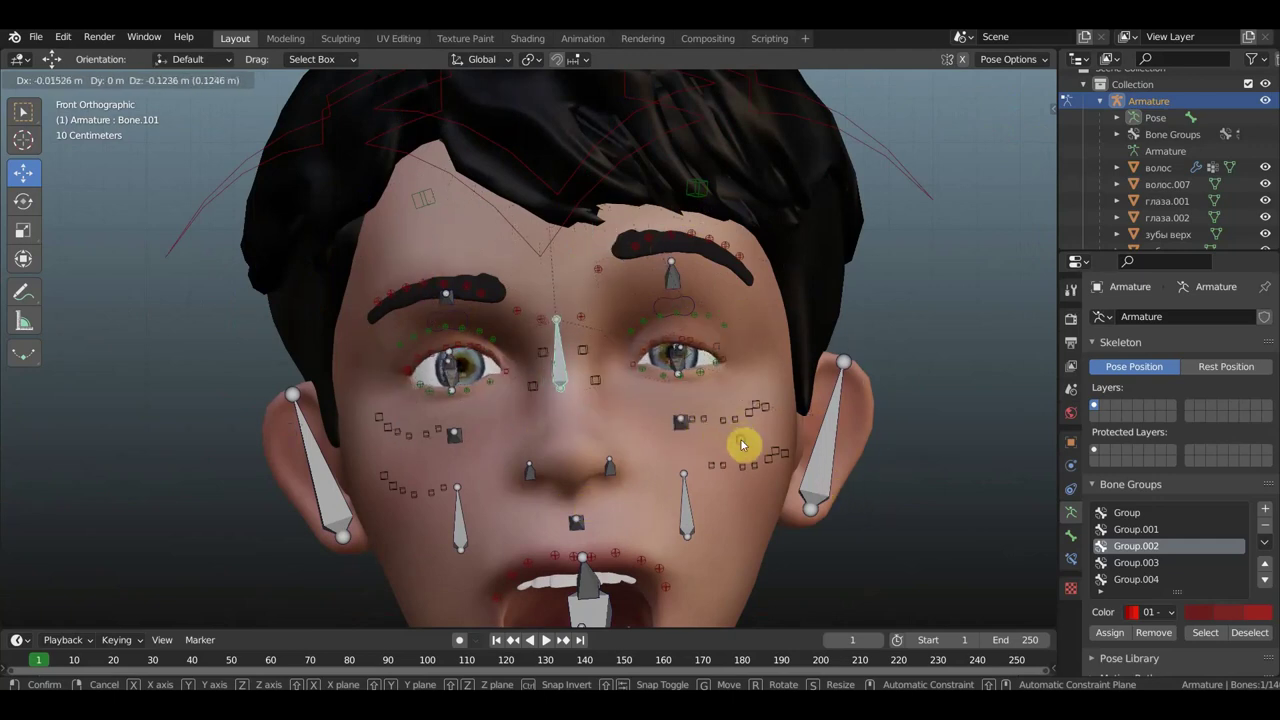
{"action": "left_click", "coordinate": [508, 360]}
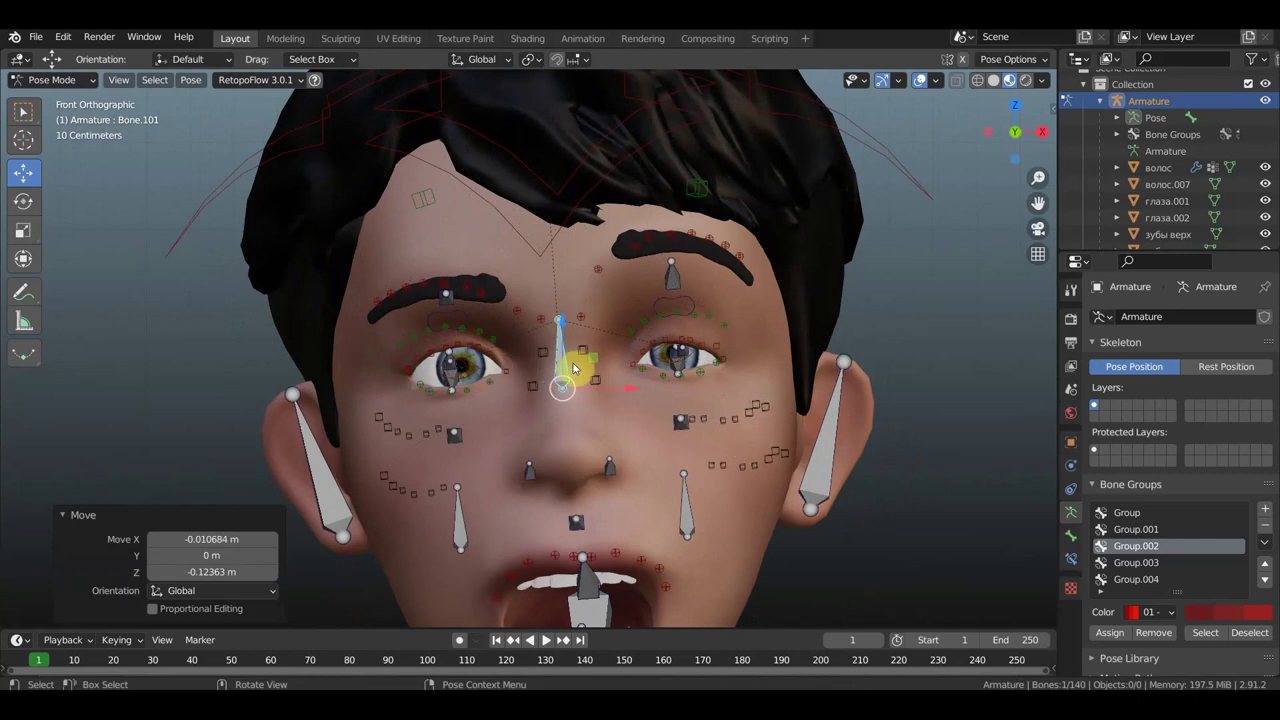
{"action": "key", "text": "g"}
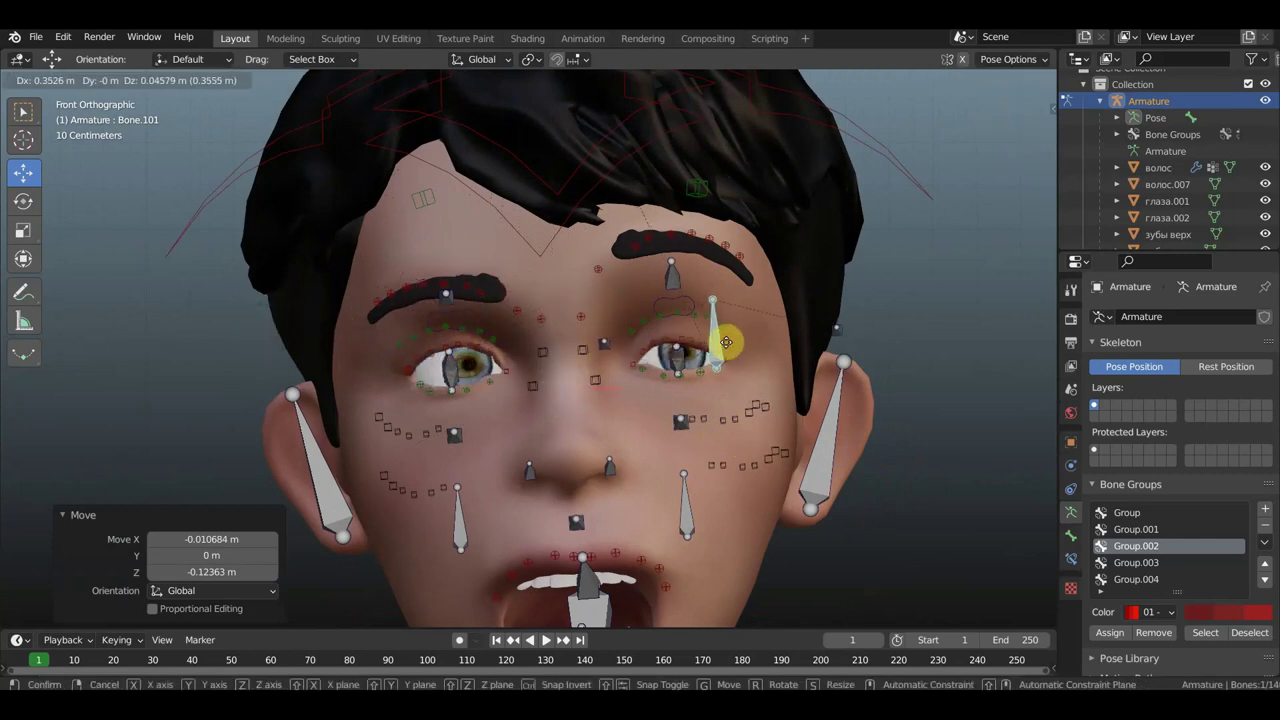
{"action": "left_click", "coordinate": [727, 344]}
{"action": "scroll", "coordinate": [728, 346], "scroll_direction": "down", "scroll_amount": 3}
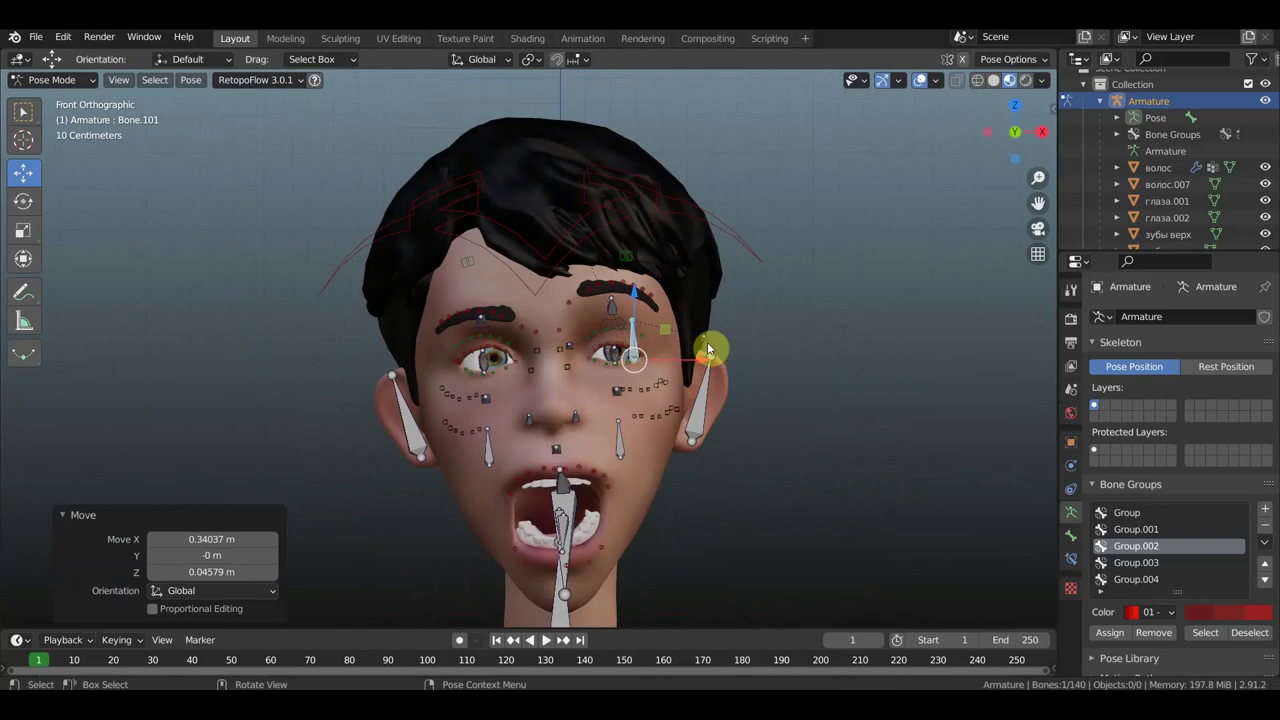
{"action": "scroll", "coordinate": [743, 399], "scroll_direction": "down", "scroll_amount": 2}
{"action": "scroll", "coordinate": [737, 426], "scroll_direction": "down", "scroll_amount": 2}
{"action": "middle_click_drag", "start_coordinate": [737, 426], "coordinate": [508, 419]}
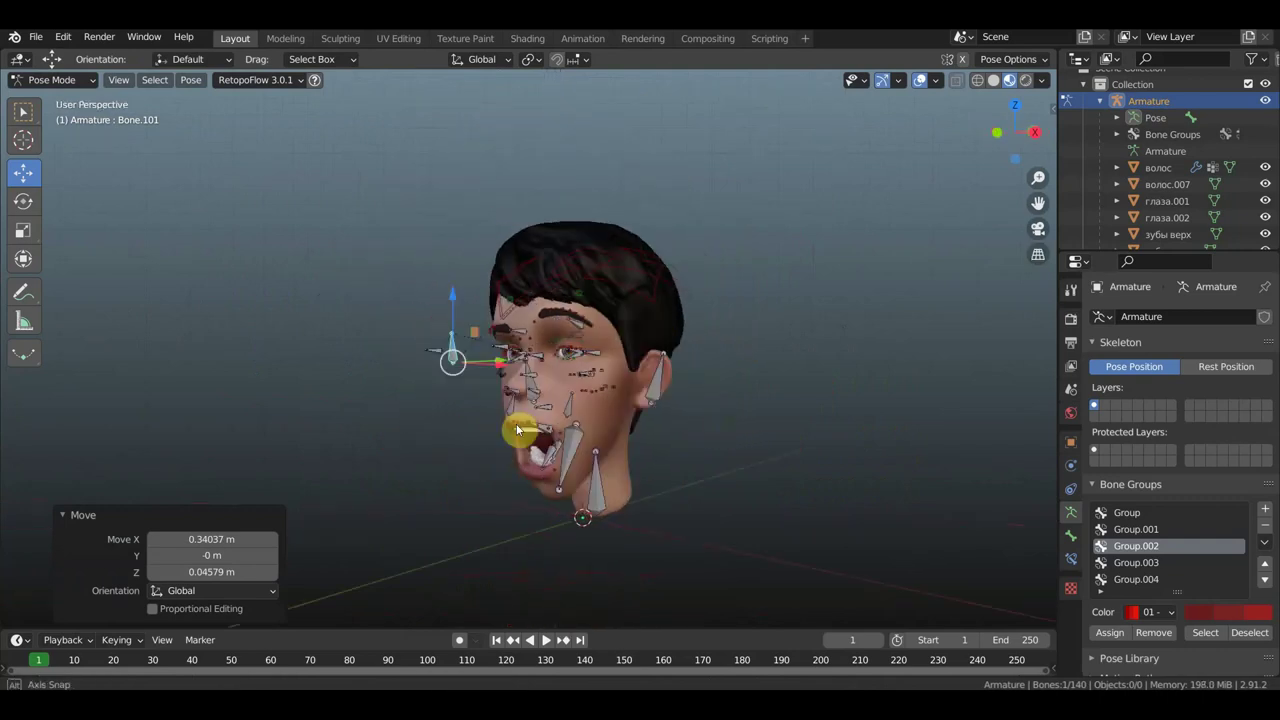
{"action": "scroll", "coordinate": [510, 425], "scroll_direction": "up", "scroll_amount": 2}
{"action": "scroll", "coordinate": [534, 428], "scroll_direction": "up", "scroll_amount": 2}
{"action": "scroll", "coordinate": [543, 428], "scroll_direction": "up", "scroll_amount": 2}
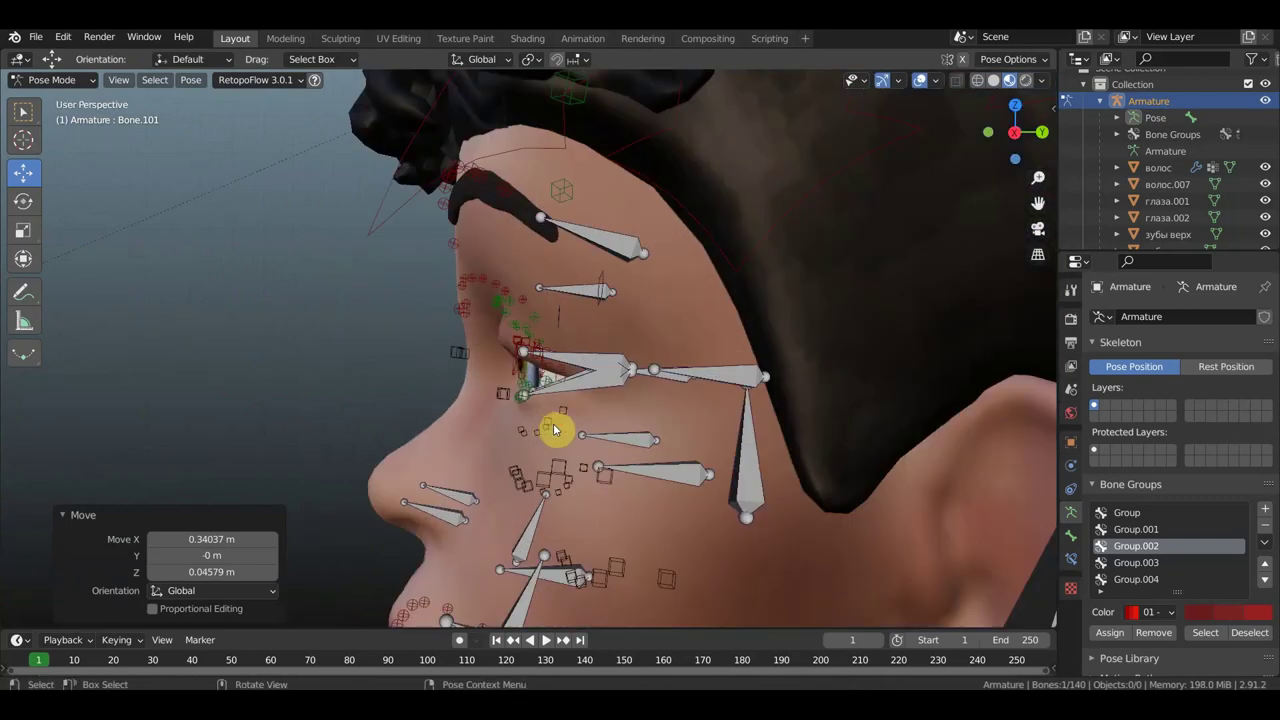
{"action": "scroll", "coordinate": [549, 428], "scroll_direction": "up", "scroll_amount": 2}
{"action": "mouse_move", "coordinate": [593, 443]}
{"action": "middle_mouse_down"}
{"action": "mouse_move", "coordinate": [634, 423]}
{"action": "mouse_move", "coordinate": [686, 426]}
{"action": "mouse_move", "coordinate": [611, 434]}
{"action": "mouse_move", "coordinate": [680, 400]}
{"action": "middle_mouse_up"}
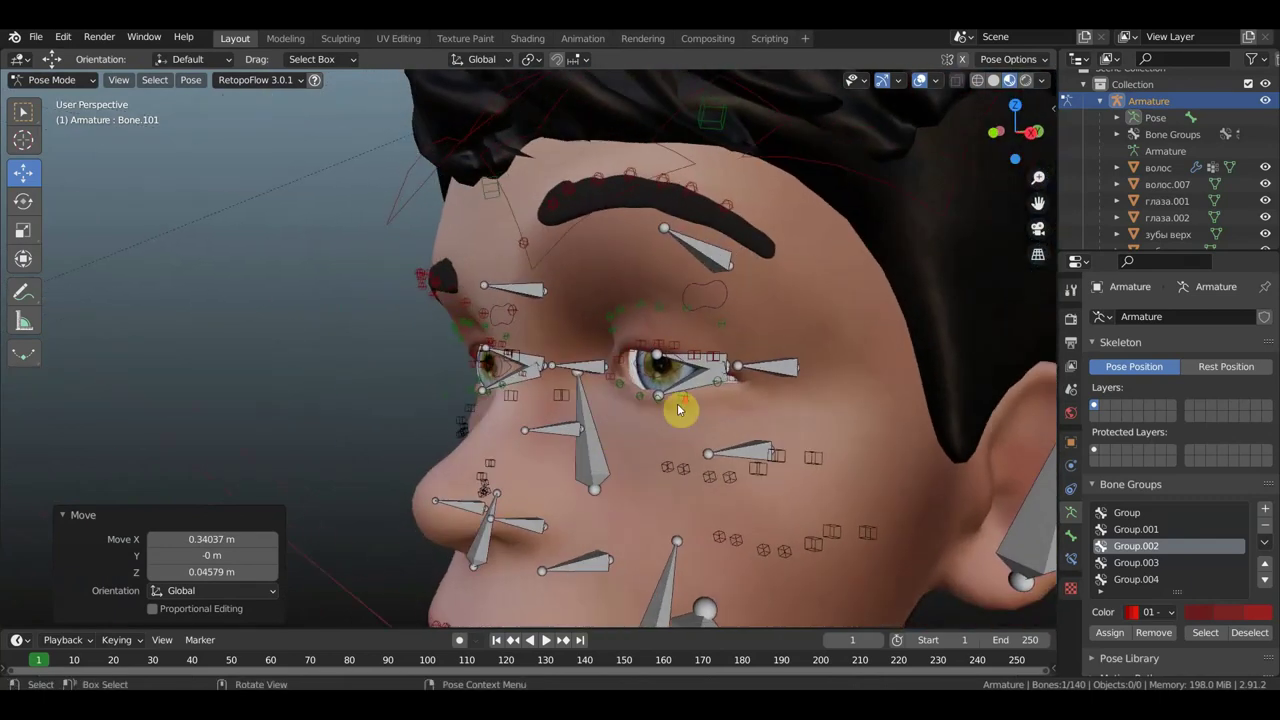
{"action": "scroll", "coordinate": [678, 410], "scroll_direction": "down", "scroll_amount": 1}
{"action": "scroll", "coordinate": [645, 390], "scroll_direction": "up", "scroll_amount": 2}
{"action": "scroll", "coordinate": [635, 309], "scroll_direction": "up", "scroll_amount": 2}
{"action": "mouse_move", "coordinate": [651, 309]}
{"action": "middle_mouse_down"}
{"action": "mouse_move", "coordinate": [684, 314]}
{"action": "mouse_move", "coordinate": [743, 289]}
{"action": "middle_mouse_up"}
{"action": "mouse_move", "coordinate": [623, 311]}
{"action": "middle_mouse_down"}
{"action": "mouse_move", "coordinate": [729, 306]}
{"action": "mouse_move", "coordinate": [726, 319]}
{"action": "middle_mouse_up"}
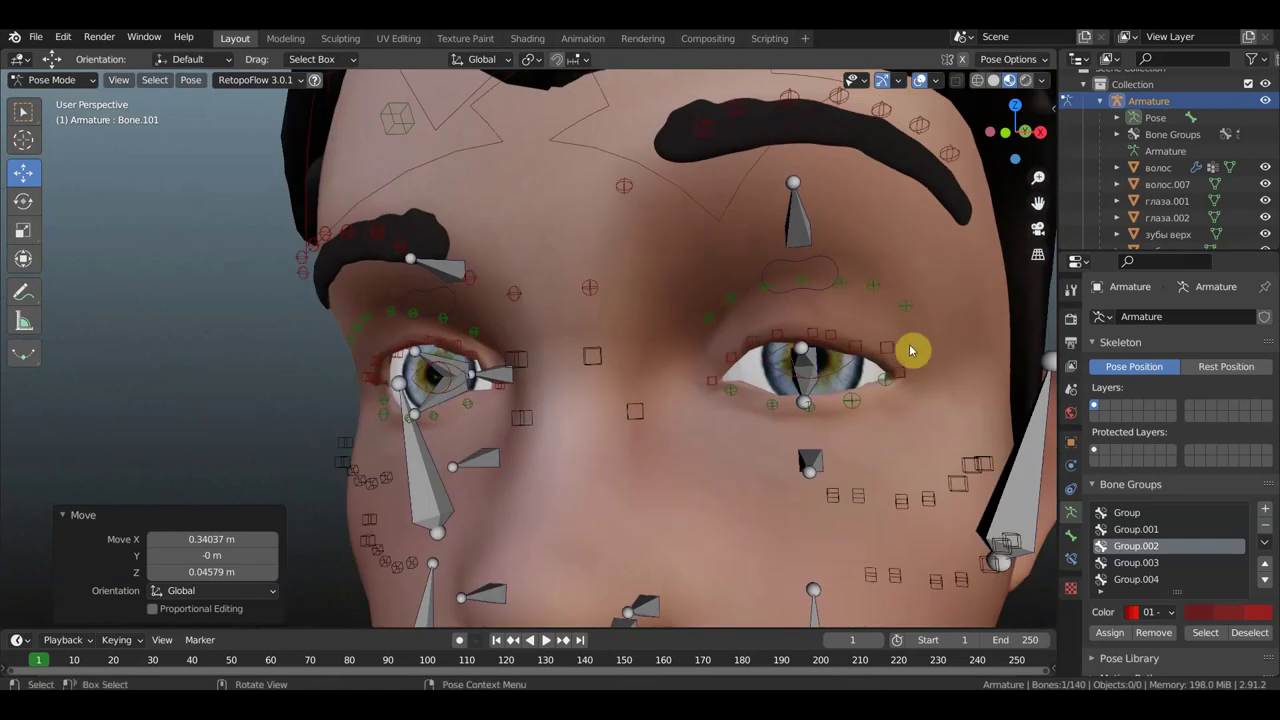
{"action": "middle_click_drag", "start_coordinate": [821, 320], "coordinate": [737, 323]}
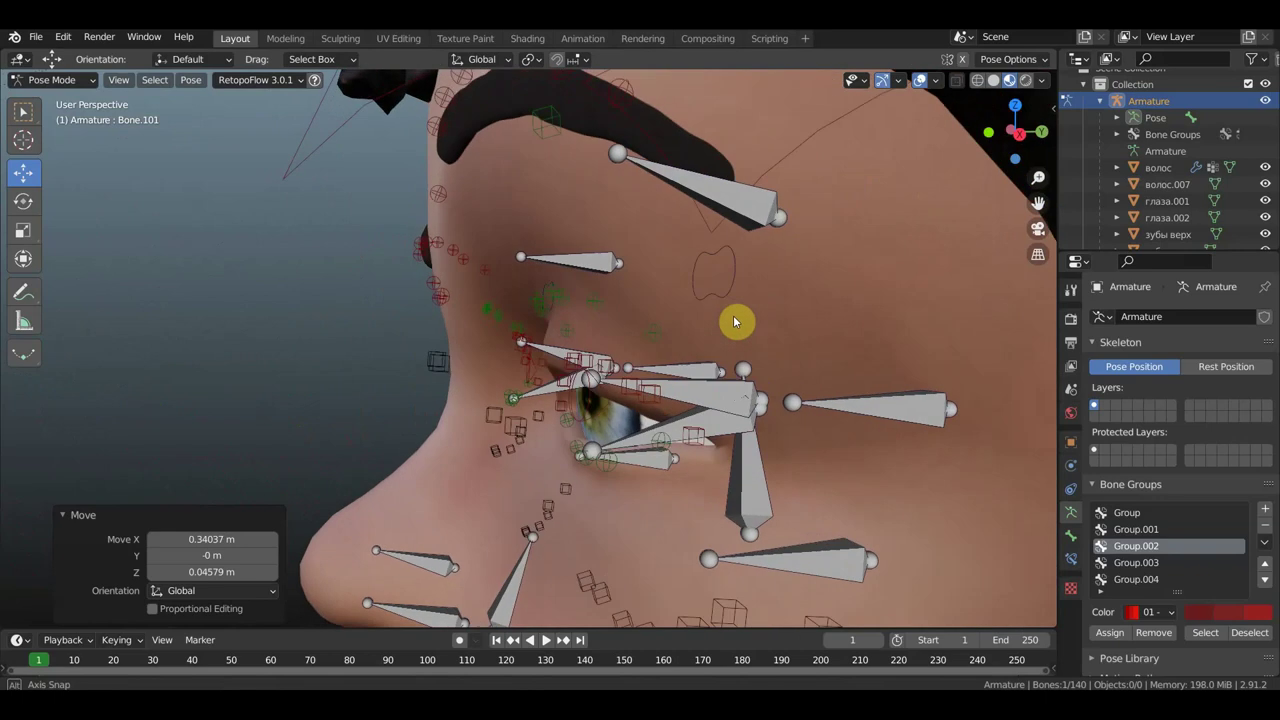
{"action": "mouse_move", "coordinate": [686, 277]}
{"action": "middle_mouse_down"}
{"action": "mouse_move", "coordinate": [791, 309]}
{"action": "mouse_move", "coordinate": [890, 297]}
{"action": "middle_mouse_up"}
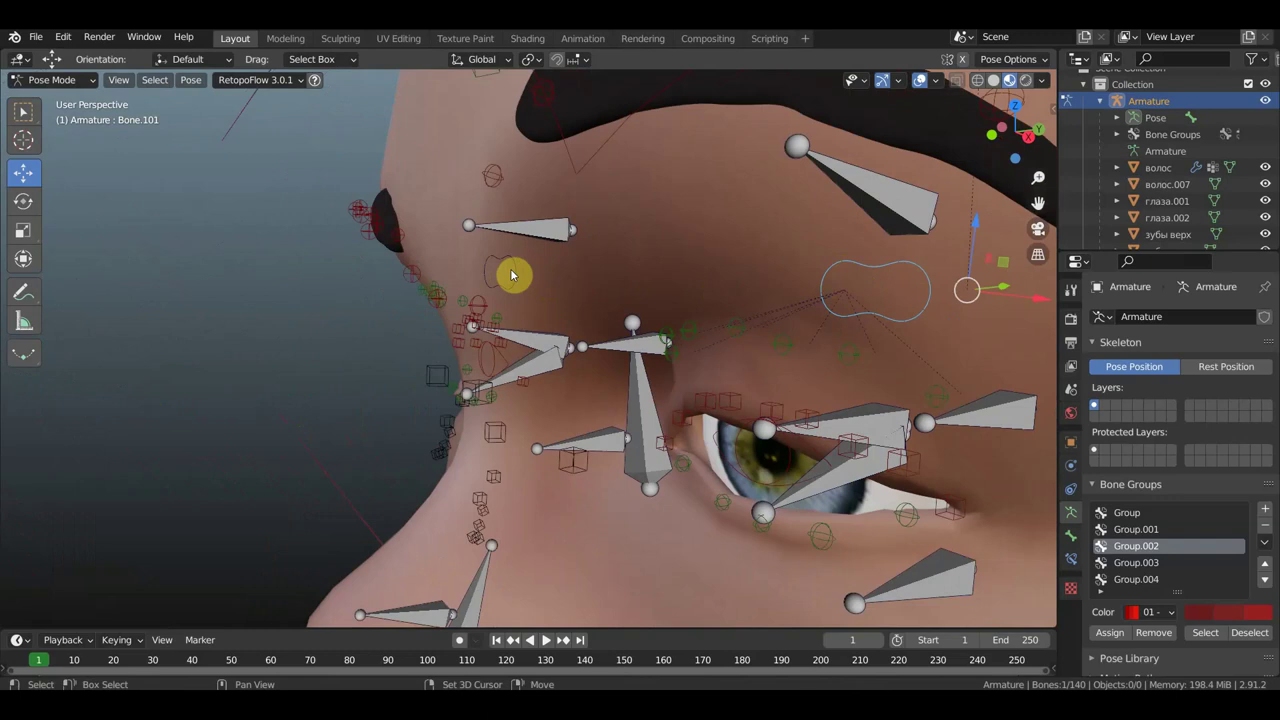
Step: Add the neighbouring brow control to the selection and rotate both brow bones about 0.183°
{"action": "left_click", "coordinate": [544, 283], "text": "shift"}
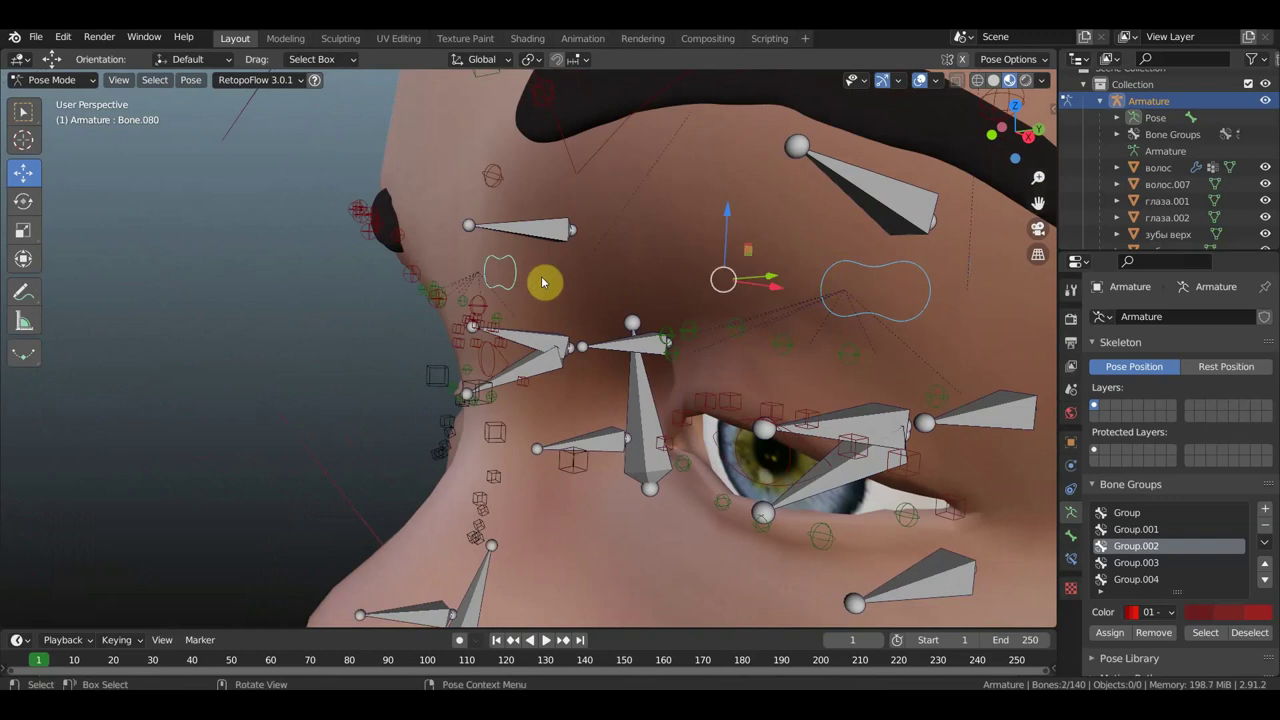
{"action": "key", "text": "KP_7"}
{"action": "key", "text": "KP_3"}
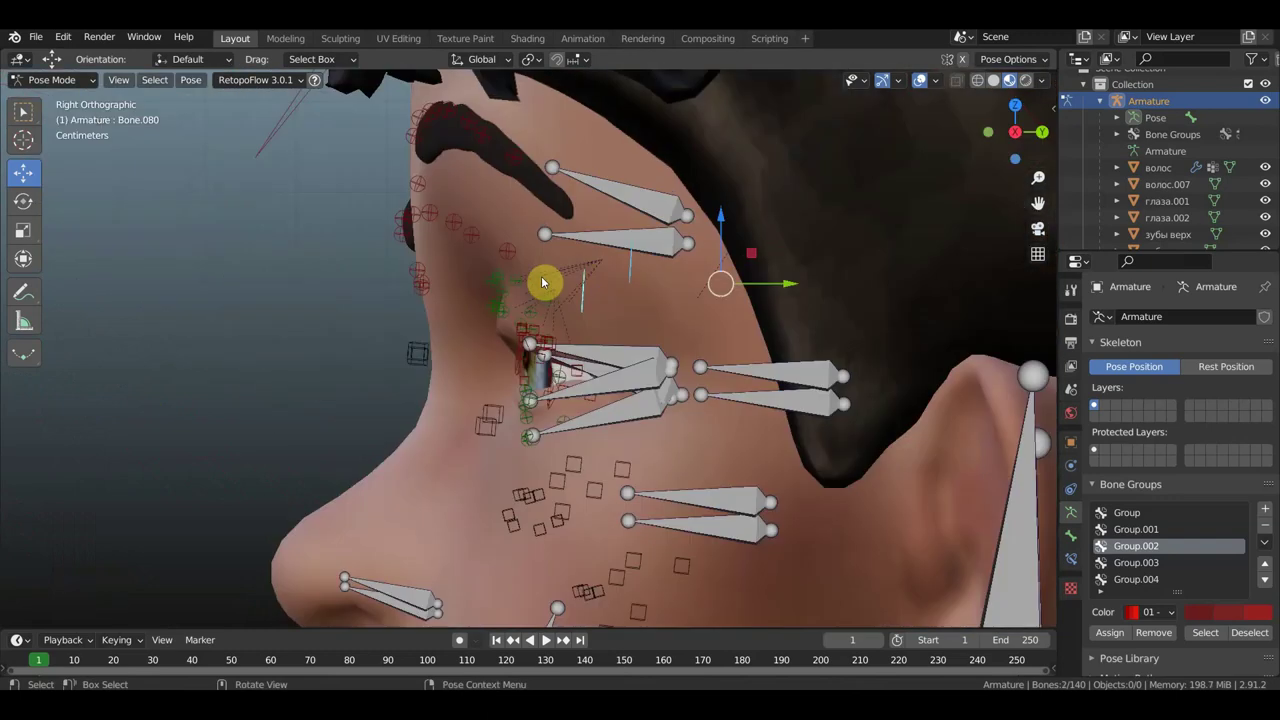
{"action": "scroll", "coordinate": [551, 270], "scroll_direction": "down", "scroll_amount": 1}
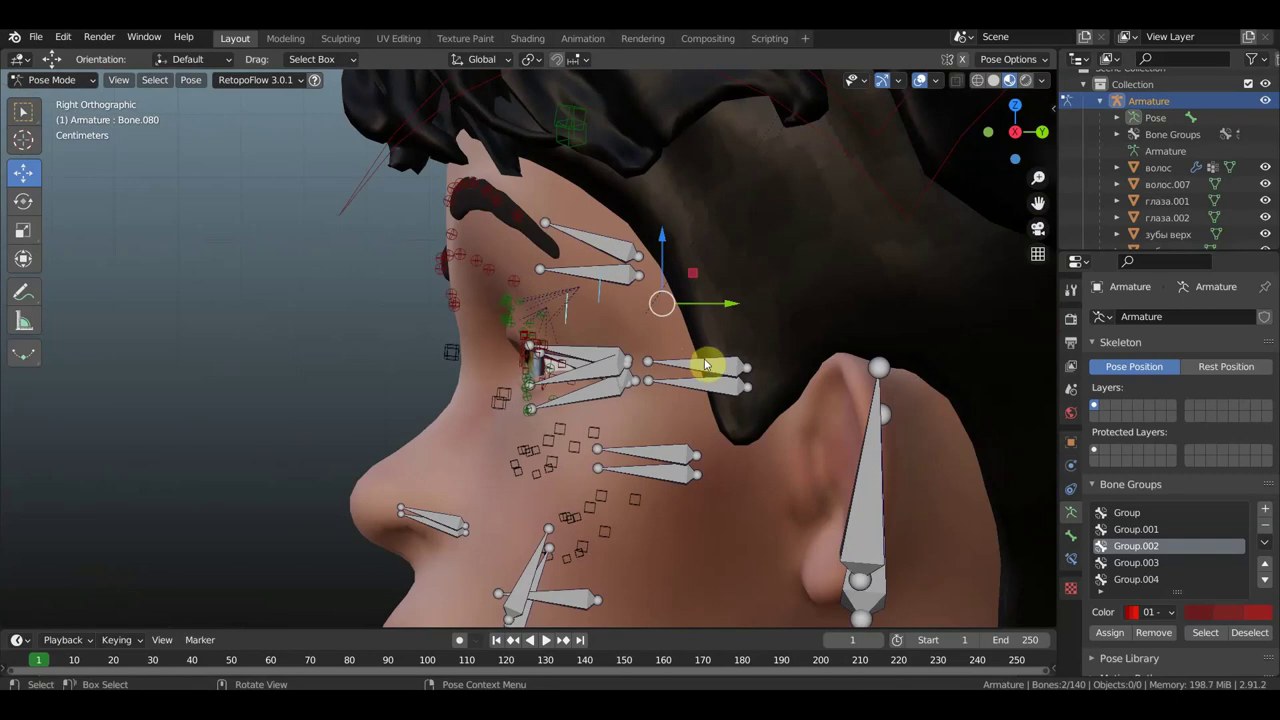
{"action": "key", "text": "r"}
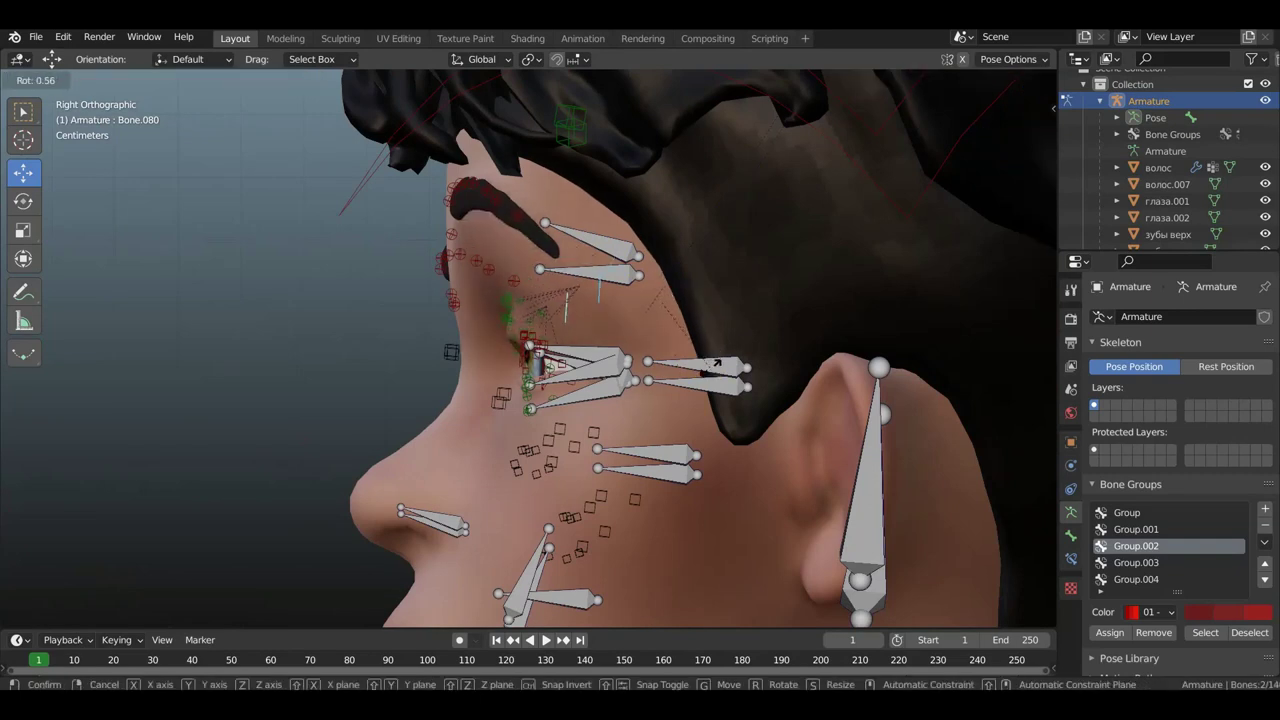
{"action": "left_click", "coordinate": [712, 372]}
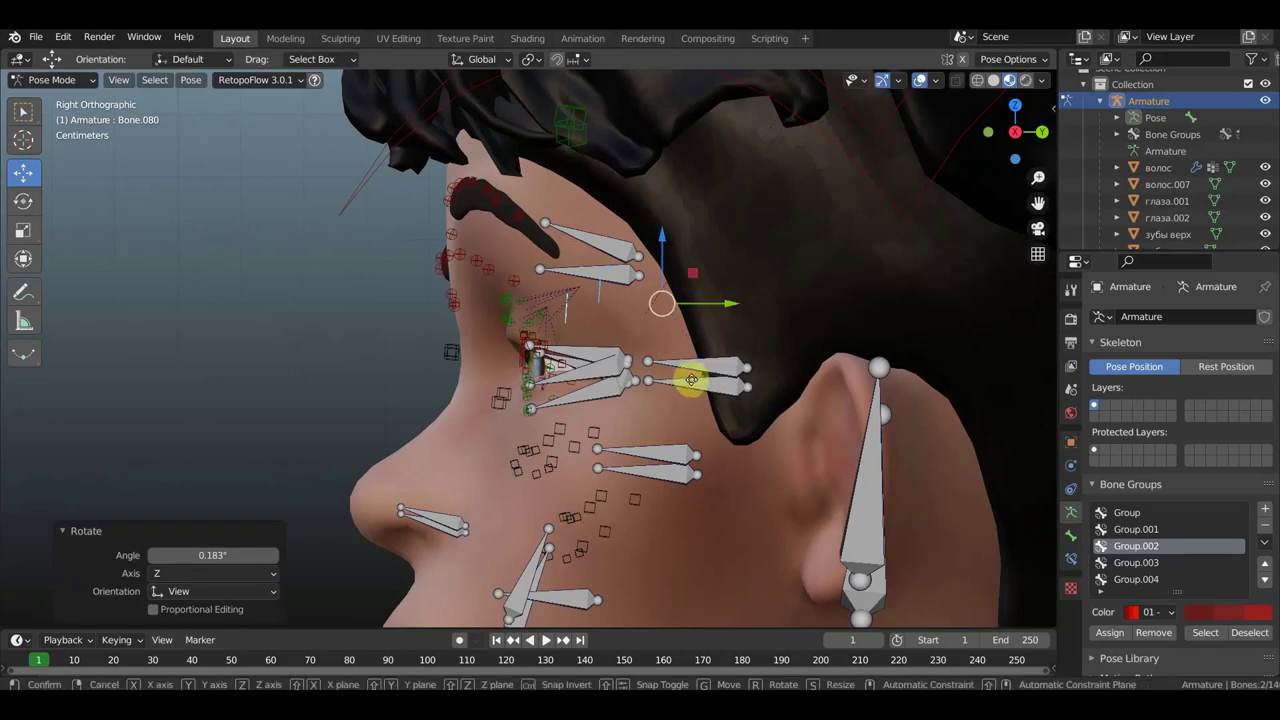
Step: Nudge the upper cheek bones 0.022259 m along Y and 0.014839 m along Z
{"action": "key", "text": "g"}
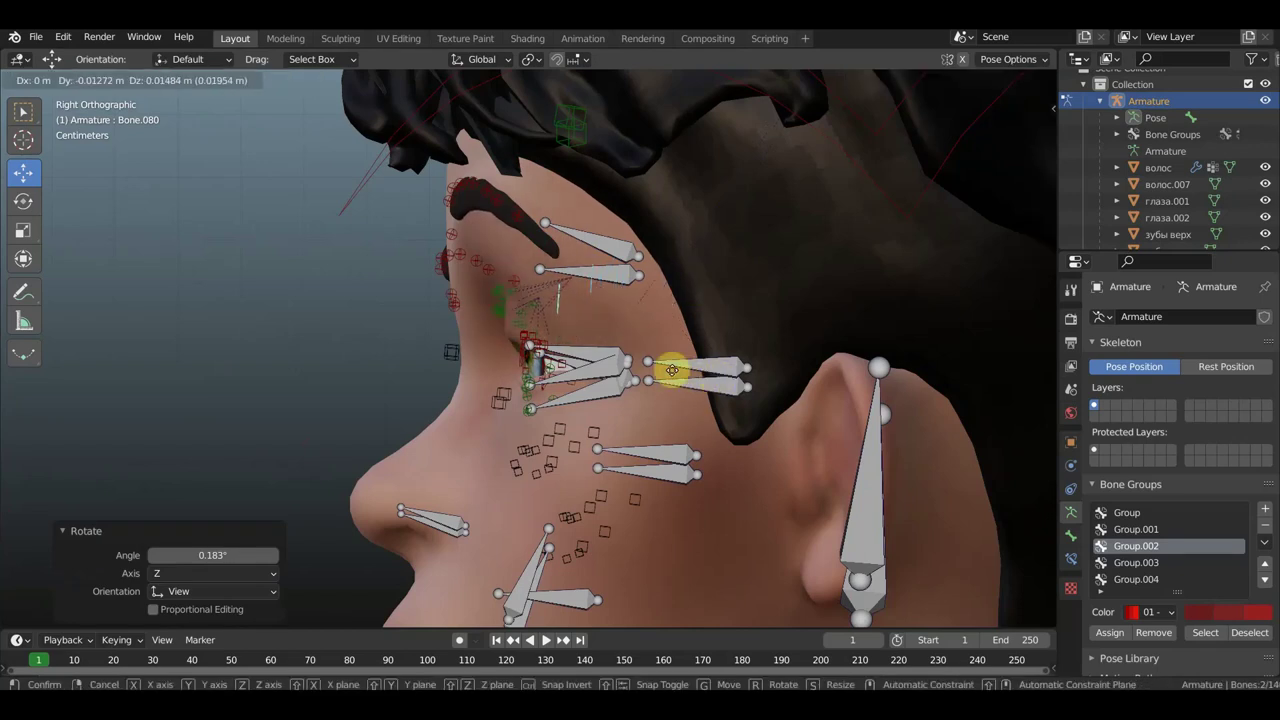
{"action": "left_click", "coordinate": [695, 374]}
{"action": "mouse_move", "coordinate": [695, 374]}
{"action": "middle_mouse_down"}
{"action": "mouse_move", "coordinate": [909, 371]}
{"action": "mouse_move", "coordinate": [725, 374]}
{"action": "middle_mouse_up"}
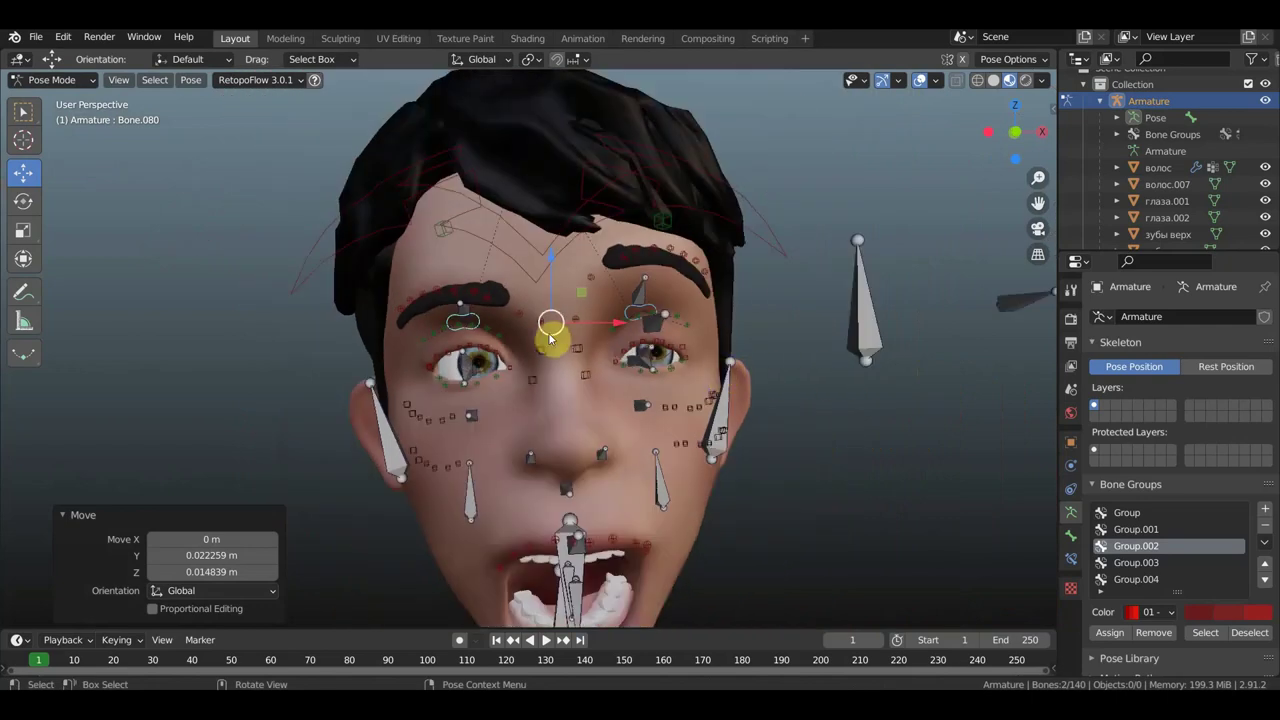
Step: In side profile, rotate the bone on the side of the nose 2.6° around Z
{"action": "mouse_move", "coordinate": [806, 329]}
{"action": "middle_mouse_down"}
{"action": "mouse_move", "coordinate": [571, 329]}
{"action": "mouse_move", "coordinate": [735, 404]}
{"action": "mouse_move", "coordinate": [726, 257]}
{"action": "middle_mouse_up"}
{"action": "scroll", "coordinate": [629, 334], "scroll_direction": "up", "scroll_amount": 2}
{"action": "scroll", "coordinate": [625, 330], "scroll_direction": "up", "scroll_amount": 2}
{"action": "scroll", "coordinate": [625, 330], "scroll_direction": "up", "scroll_amount": 2}
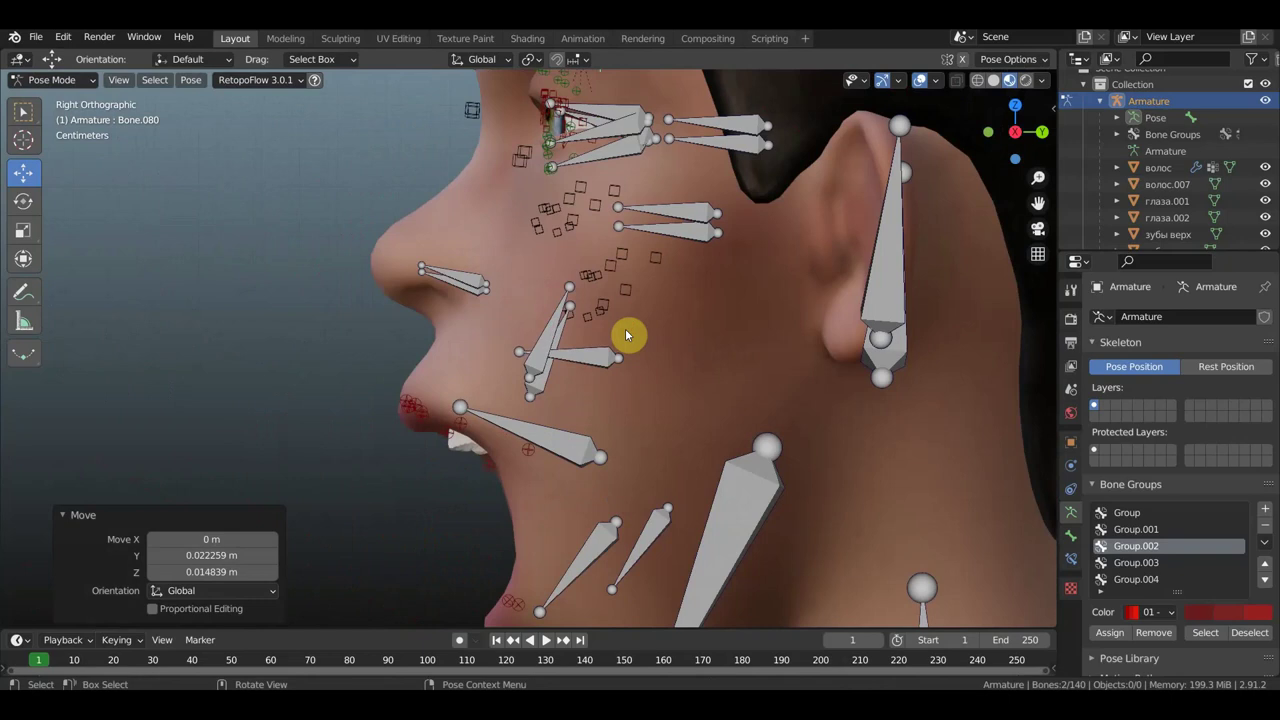
{"action": "left_click", "coordinate": [483, 291]}
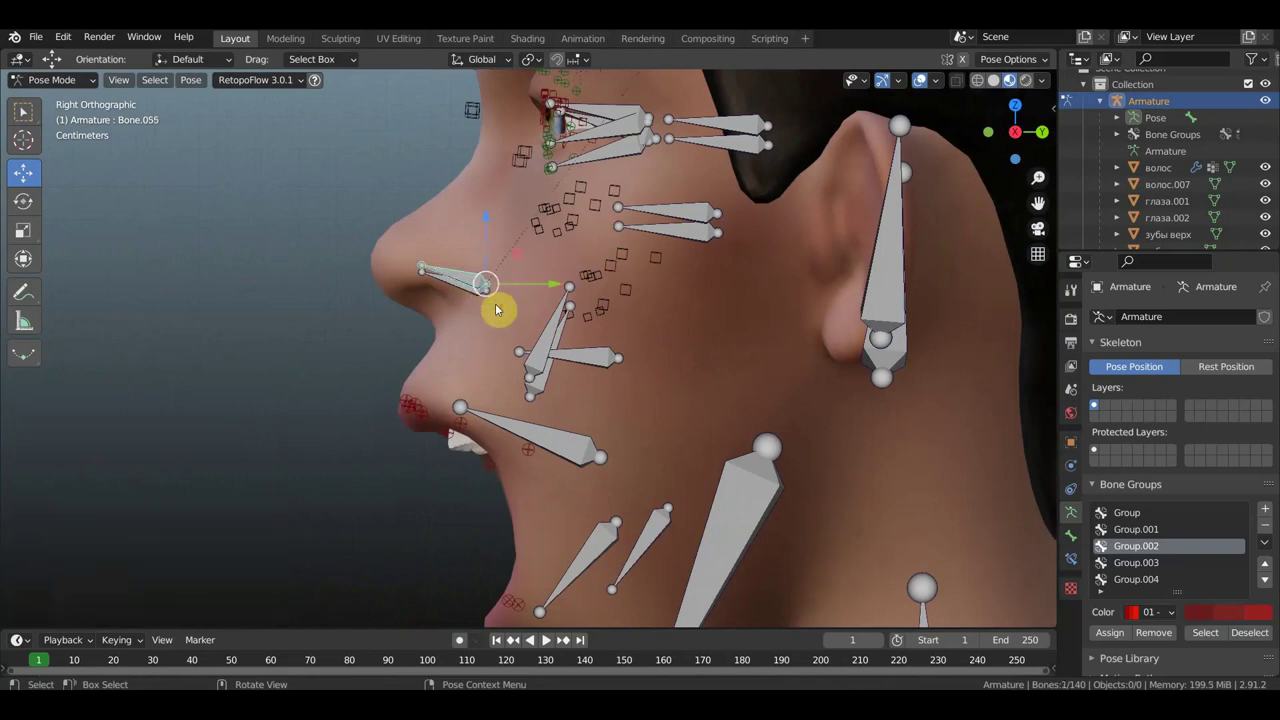
{"action": "key", "text": "r"}
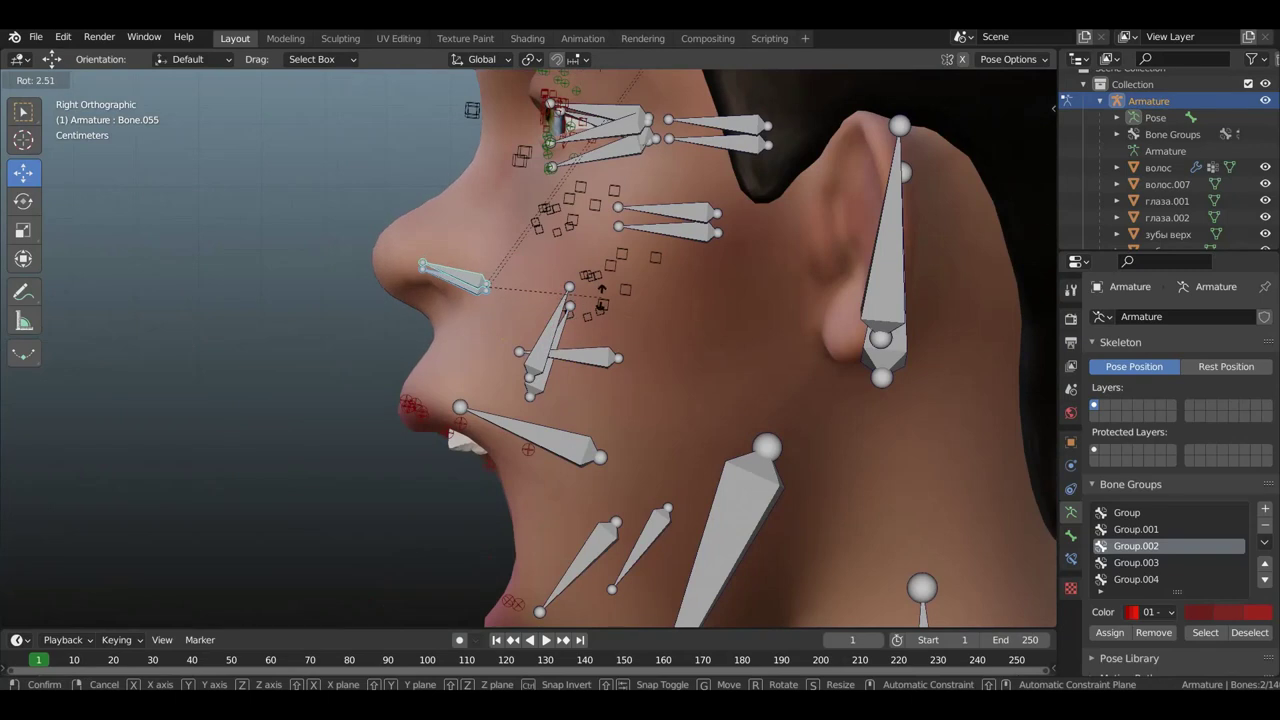
{"action": "left_click", "coordinate": [601, 291]}
{"action": "middle_click_drag", "start_coordinate": [600, 300], "coordinate": [784, 314]}
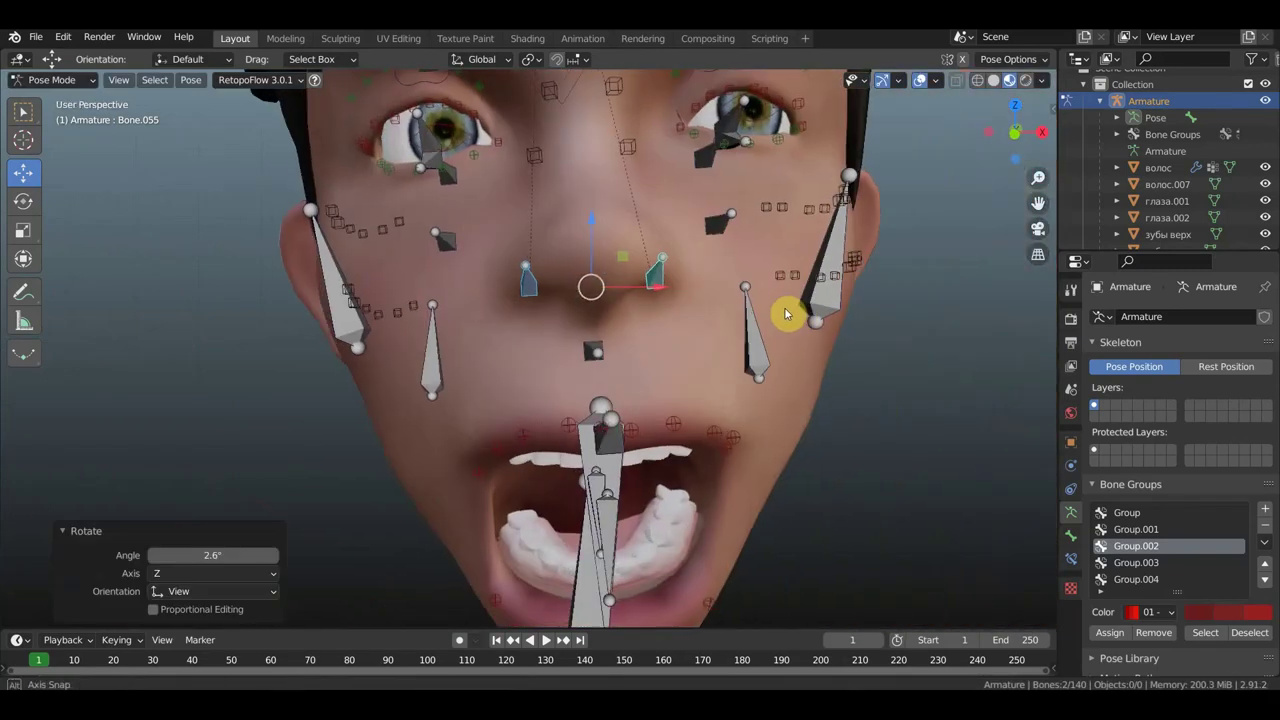
Step: Raise the right and left nostril bones slightly, the left by 0.017771 m along Z
{"action": "left_click", "coordinate": [656, 281]}
{"action": "left_click_drag", "start_coordinate": [657, 281], "coordinate": [669, 276]}
{"action": "left_click", "coordinate": [670, 268]}
{"action": "left_click", "coordinate": [532, 292]}
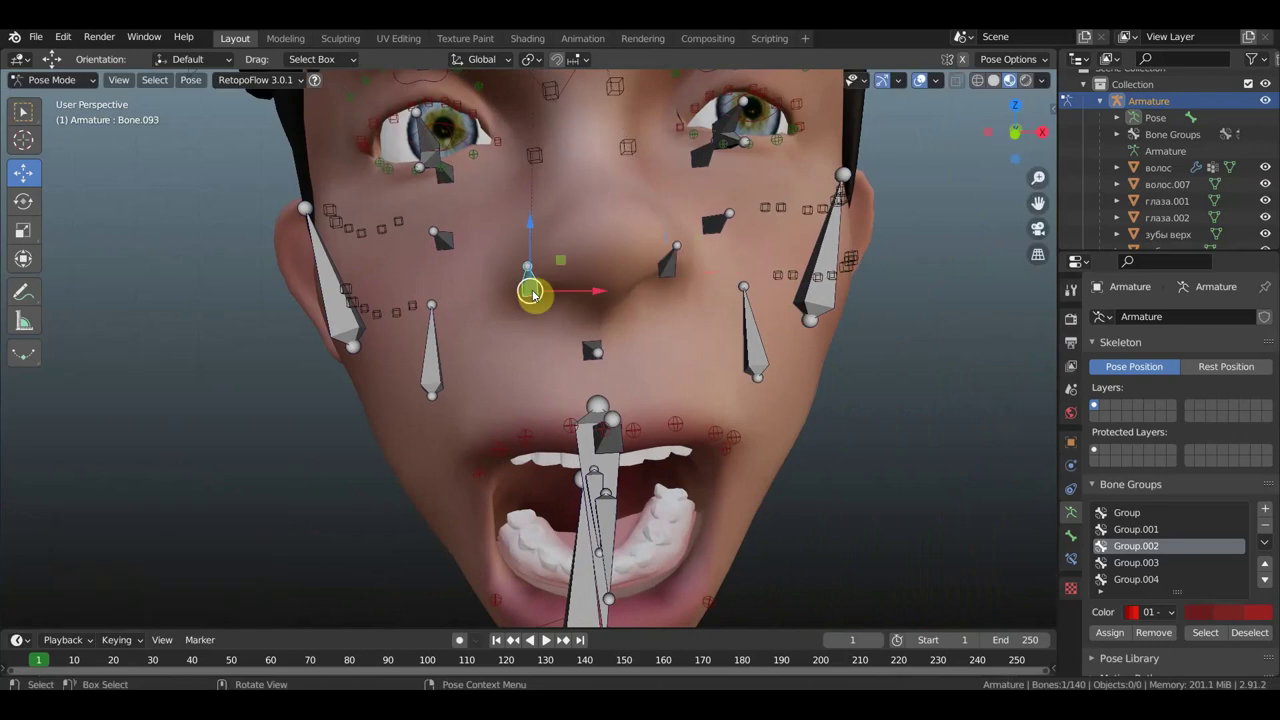
{"action": "key", "text": "g"}
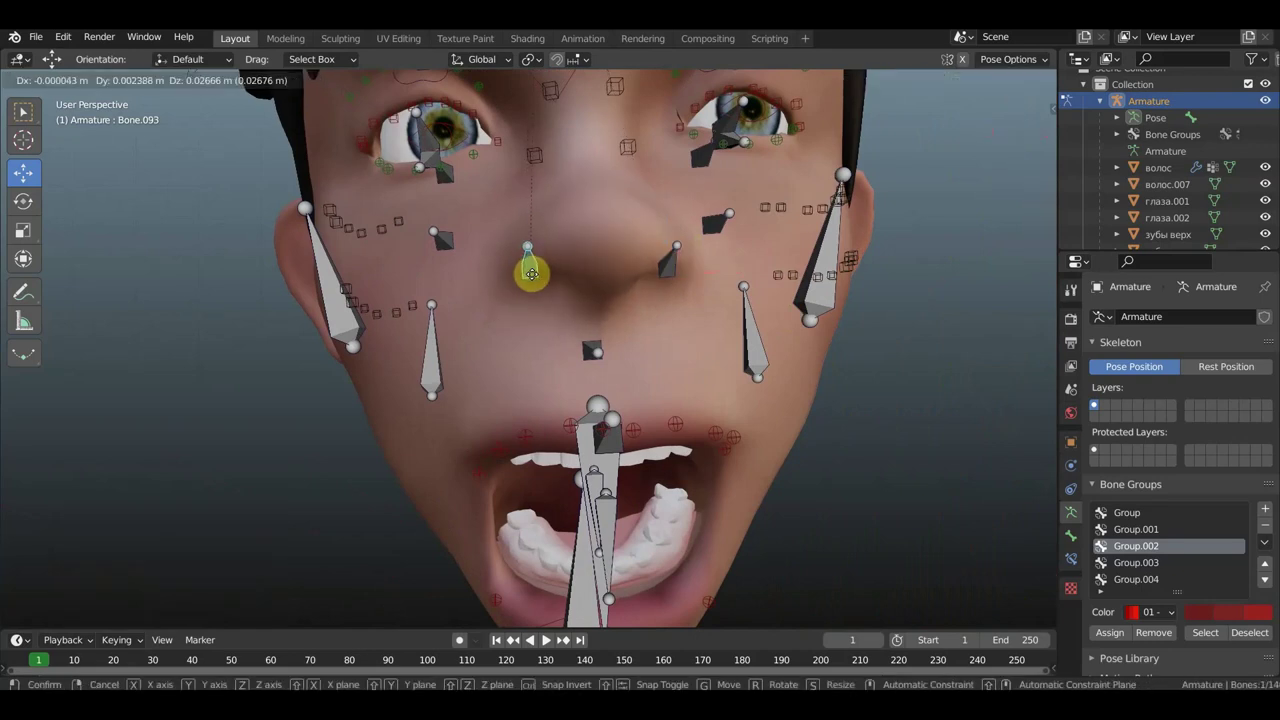
{"action": "left_click", "coordinate": [531, 278]}
Step: Frame the cheek beside the ear and select the cheek bone beside the nose
{"action": "scroll", "coordinate": [630, 293], "scroll_direction": "down", "scroll_amount": 3}
{"action": "middle_click_drag", "start_coordinate": [630, 293], "coordinate": [471, 306]}
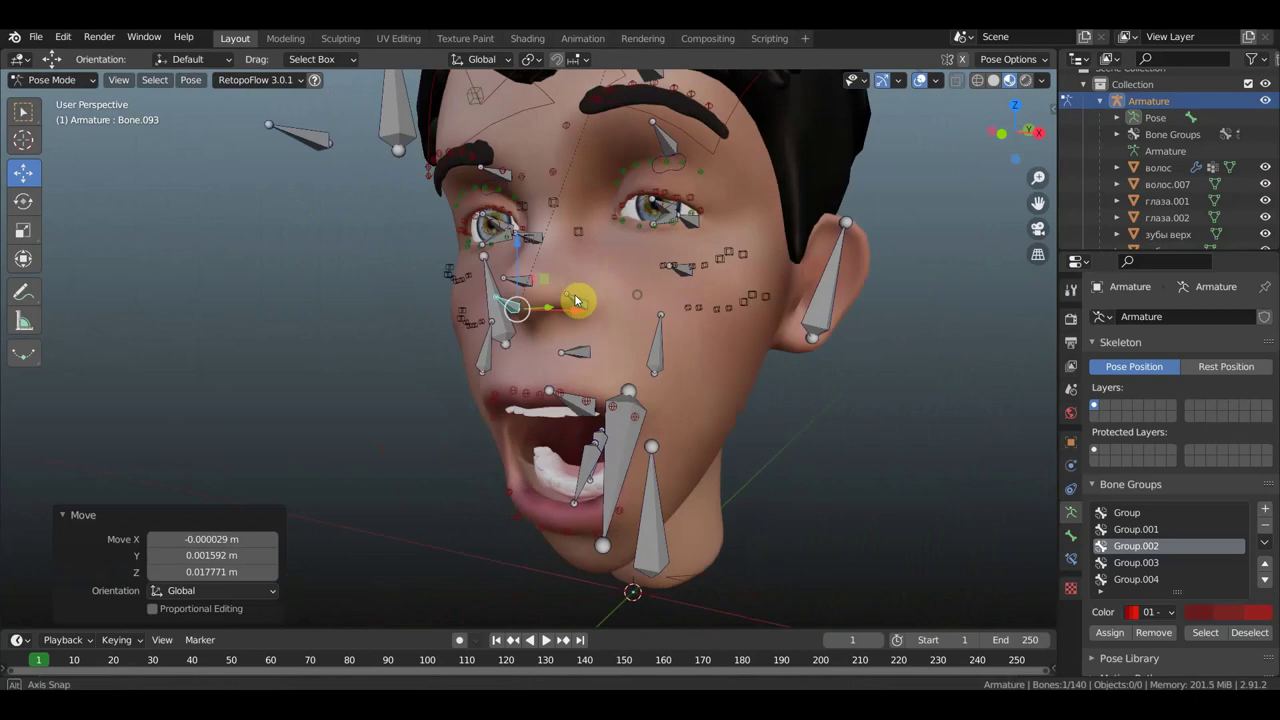
{"action": "scroll", "coordinate": [531, 303], "scroll_direction": "up", "scroll_amount": 3}
{"action": "scroll", "coordinate": [586, 303], "scroll_direction": "down", "scroll_amount": 3}
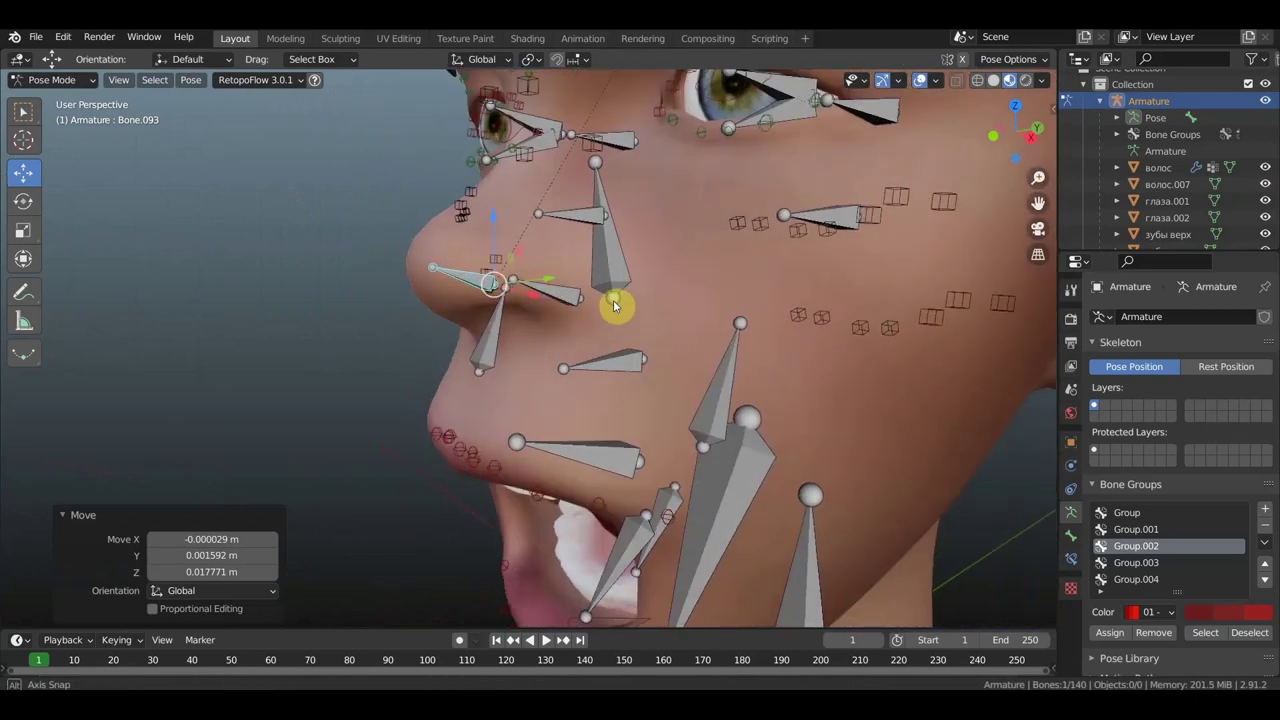
{"action": "middle_click_drag", "start_coordinate": [720, 306], "coordinate": [647, 292]}
{"action": "scroll", "coordinate": [678, 296], "scroll_direction": "up", "scroll_amount": 3}
{"action": "left_click", "coordinate": [653, 290]}
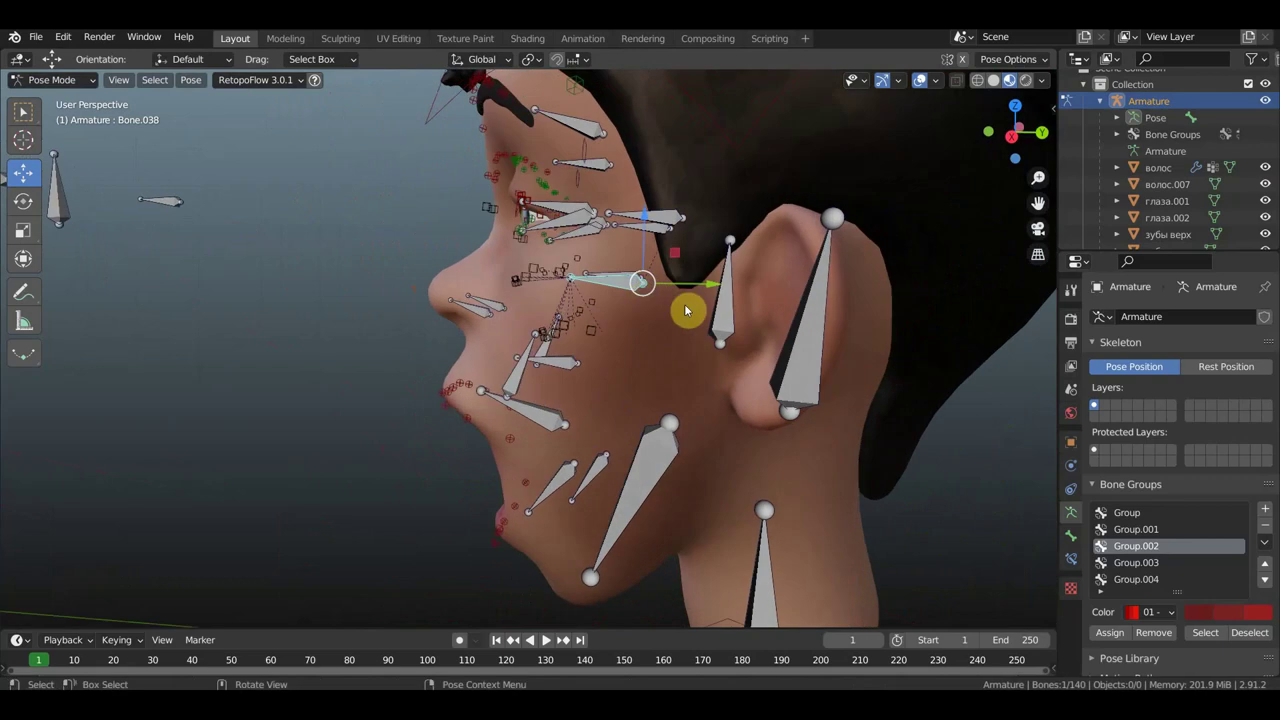
Step: Rotate the cheek bone beside the nose through several trial turns
{"action": "key", "text": "r"}
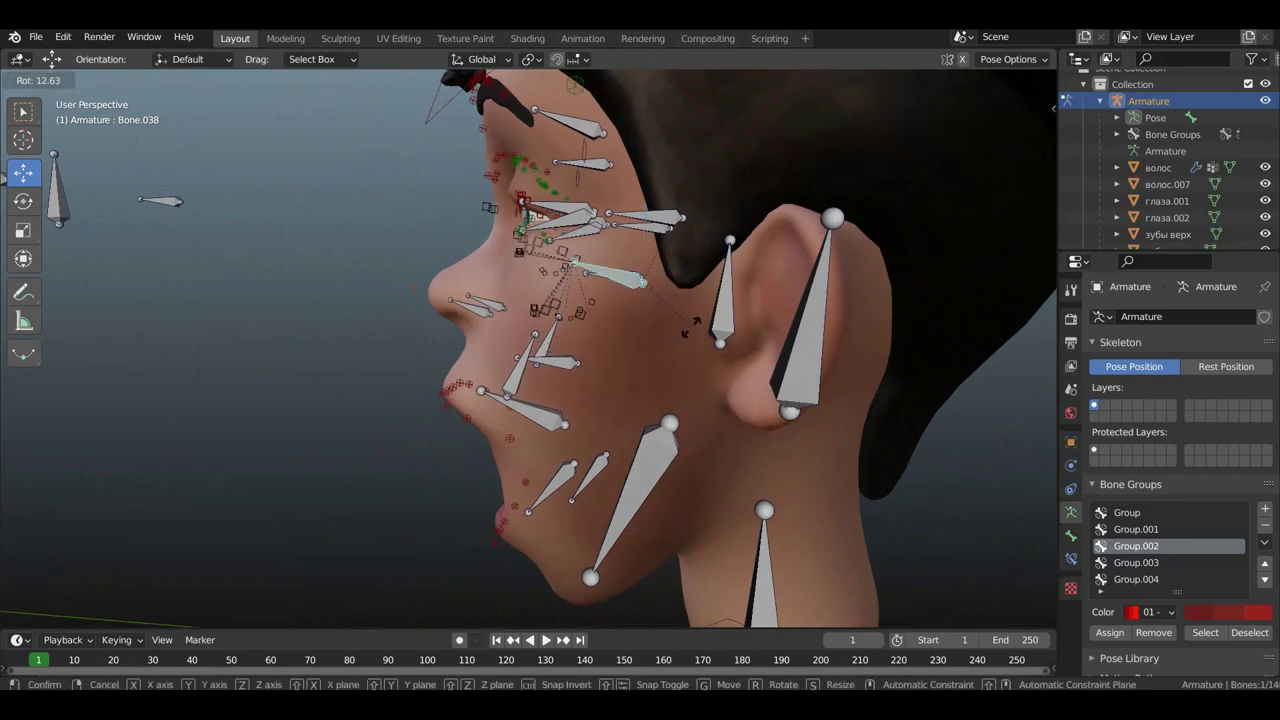
{"action": "left_click", "coordinate": [745, 331]}
{"action": "mouse_move", "coordinate": [745, 331]}
{"action": "middle_mouse_down"}
{"action": "mouse_move", "coordinate": [920, 297]}
{"action": "mouse_move", "coordinate": [908, 314]}
{"action": "middle_mouse_up"}
{"action": "key", "text": "r"}
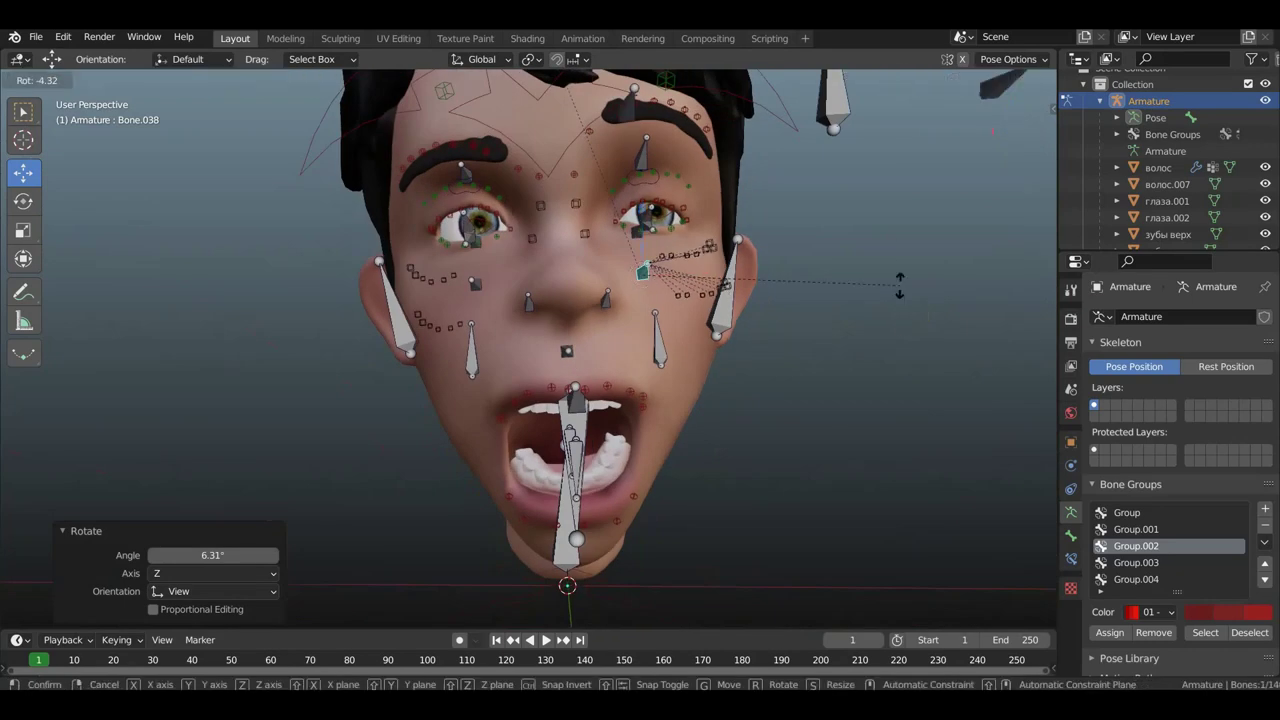
{"action": "left_click", "coordinate": [902, 254]}
{"action": "key", "text": "r"}
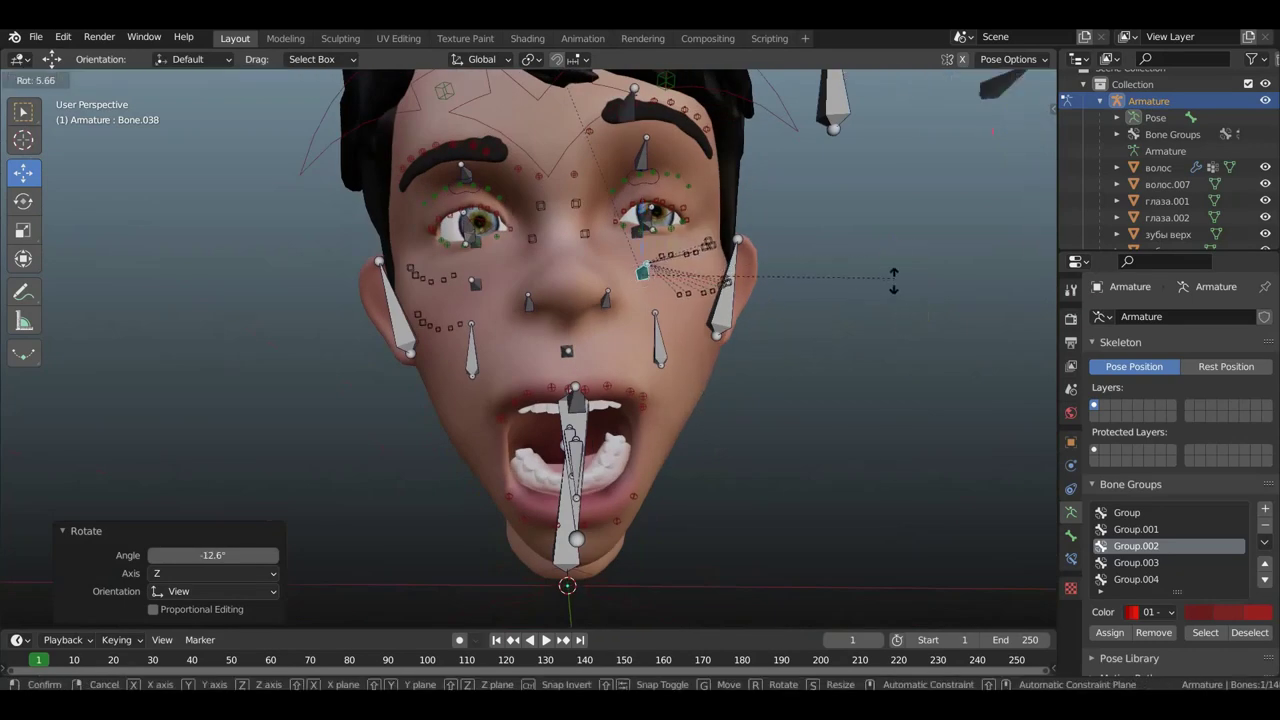
{"action": "left_click", "coordinate": [815, 336]}
Step: Settle the cheek bone at a 4.51° Z rotation and check it in side and front views
{"action": "key", "text": "r"}
{"action": "left_click", "coordinate": [851, 249]}
{"action": "middle_click_drag", "start_coordinate": [851, 249], "coordinate": [677, 257]}
{"action": "key", "text": "r"}
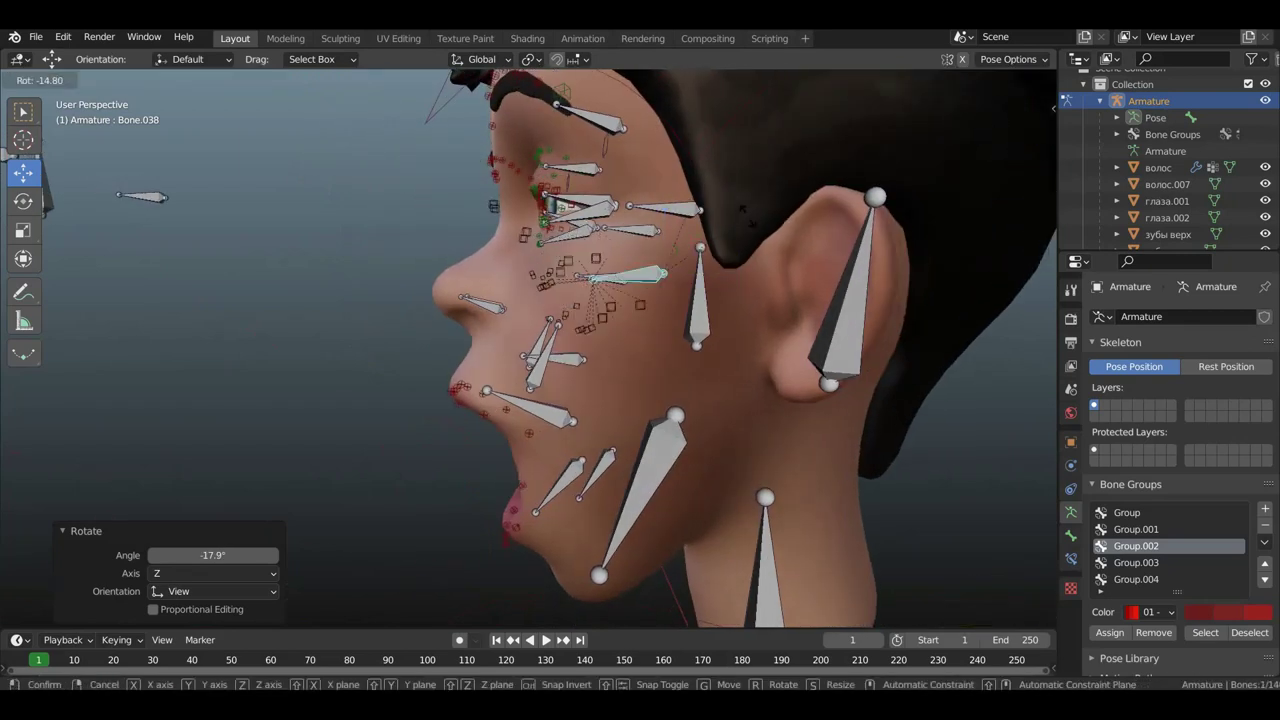
{"action": "left_click", "coordinate": [751, 257]}
{"action": "key", "text": "KP_3"}
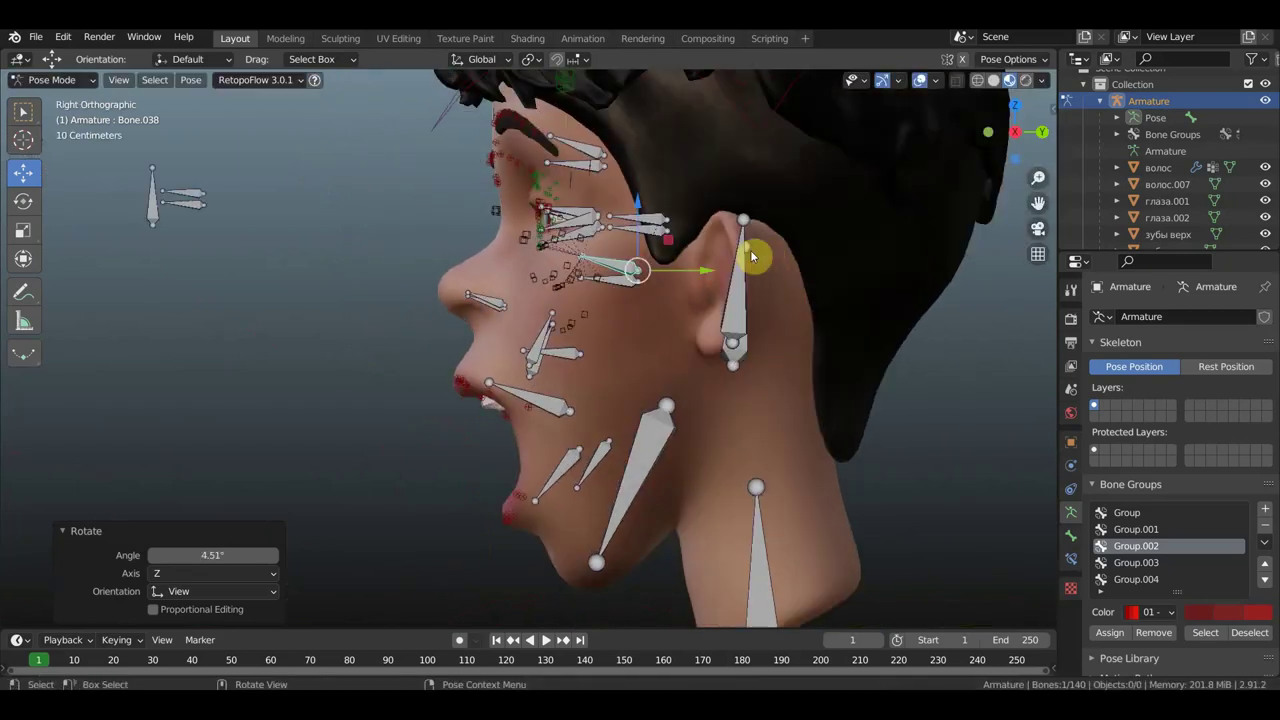
{"action": "key", "text": "KP_1"}
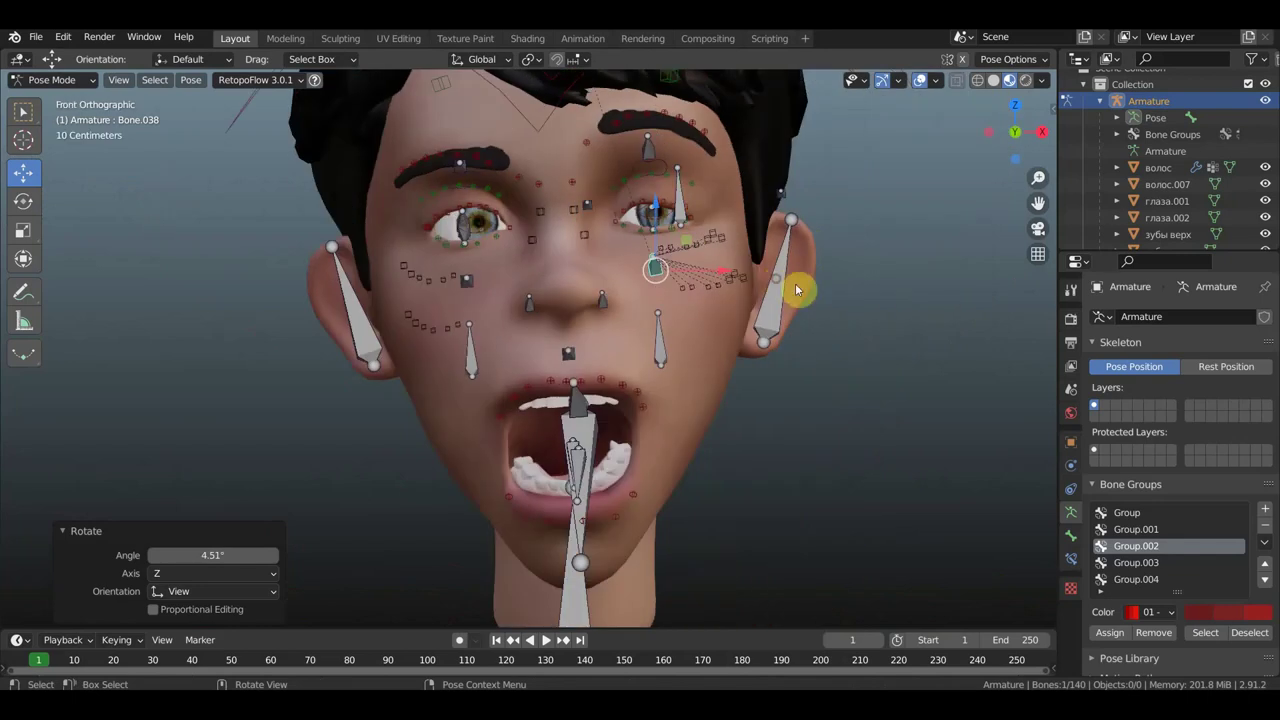
Step: Rotate ear bone Bone.113 by about -0.0475° around Z, undoing a trial move so its position stays unchanged
{"action": "left_click", "coordinate": [812, 313]}
{"action": "key", "text": "r"}
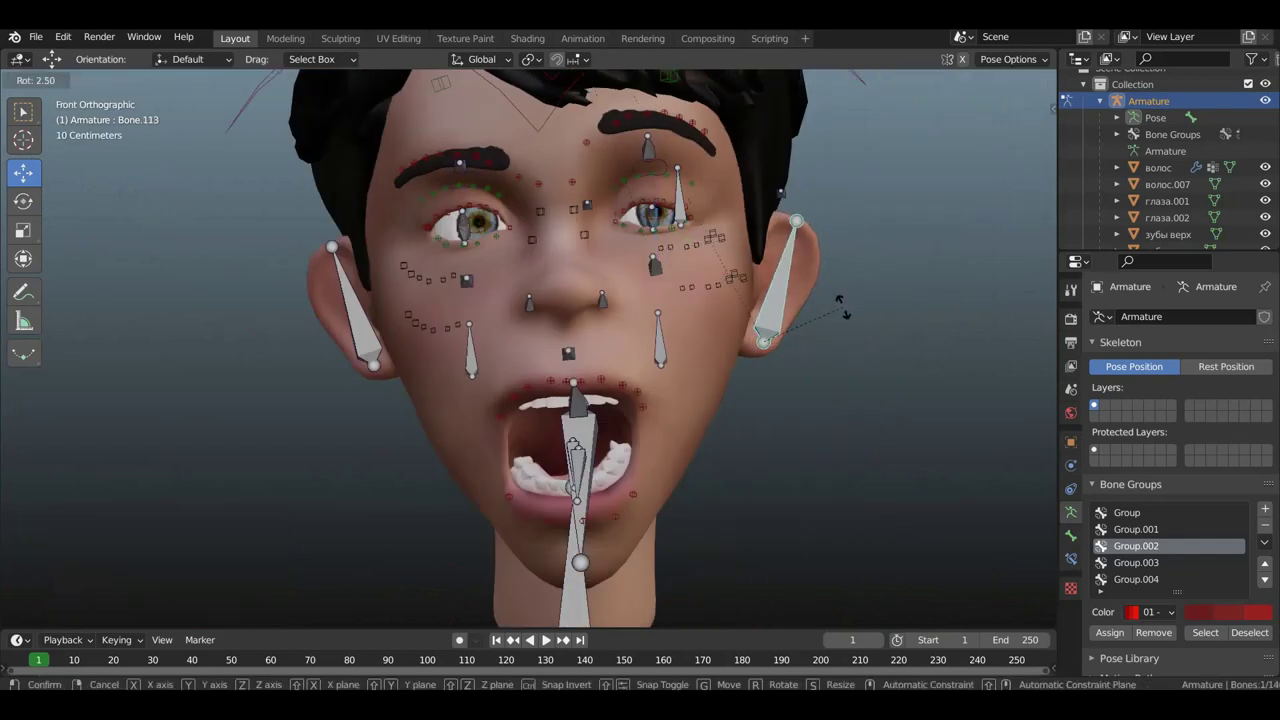
{"action": "left_click", "coordinate": [841, 306]}
{"action": "key", "text": "g"}
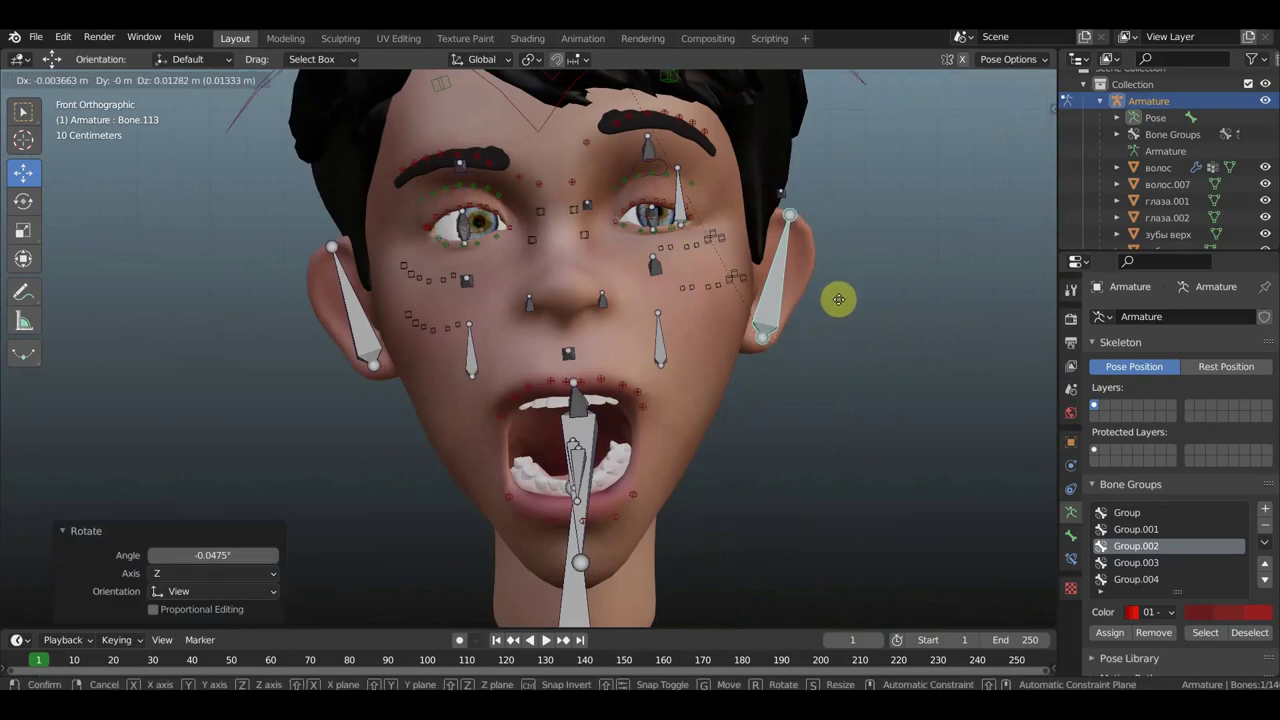
{"action": "left_click", "coordinate": [853, 311]}
{"action": "key", "text": "ctrl+z"}
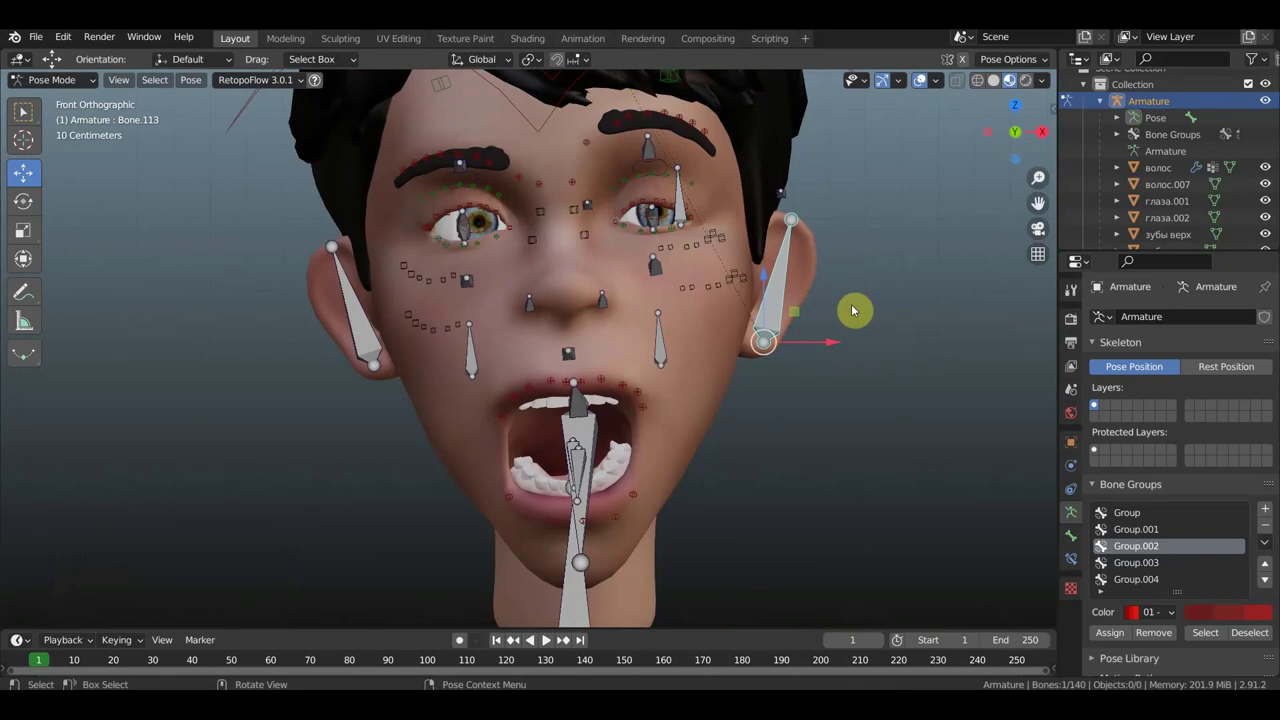
{"action": "scroll", "coordinate": [760, 280], "scroll_direction": "down", "scroll_amount": 3}
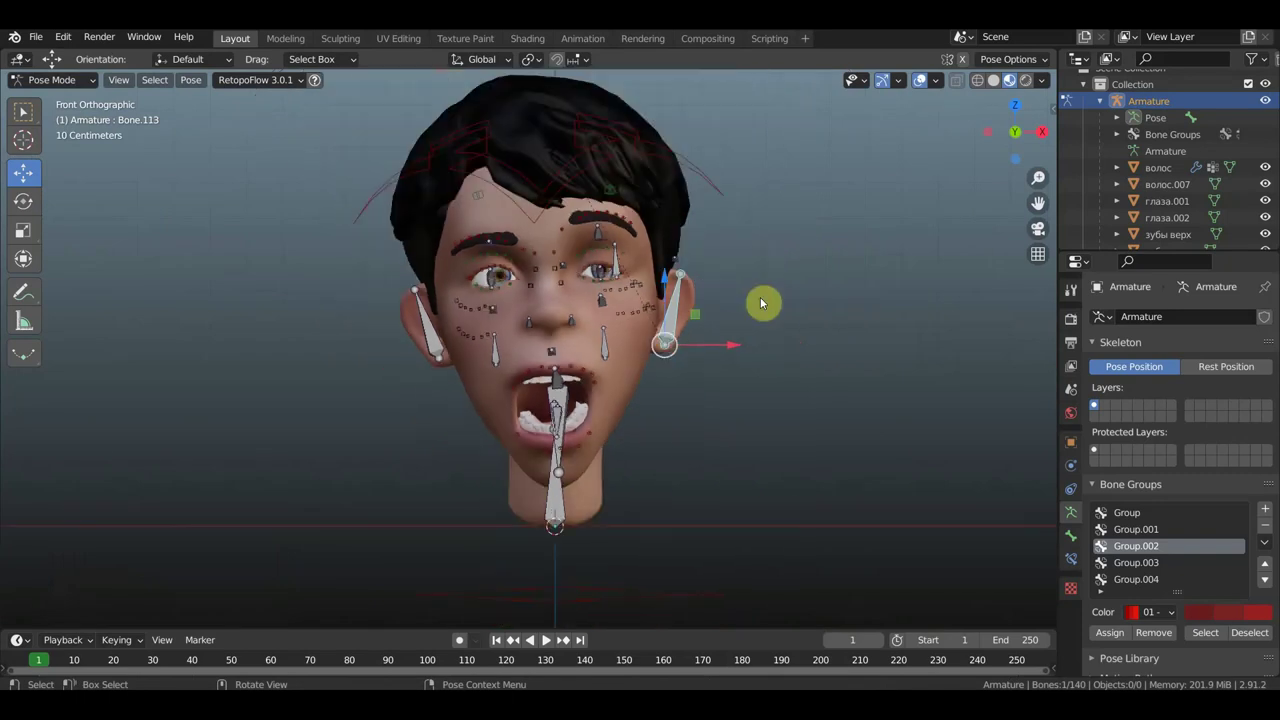